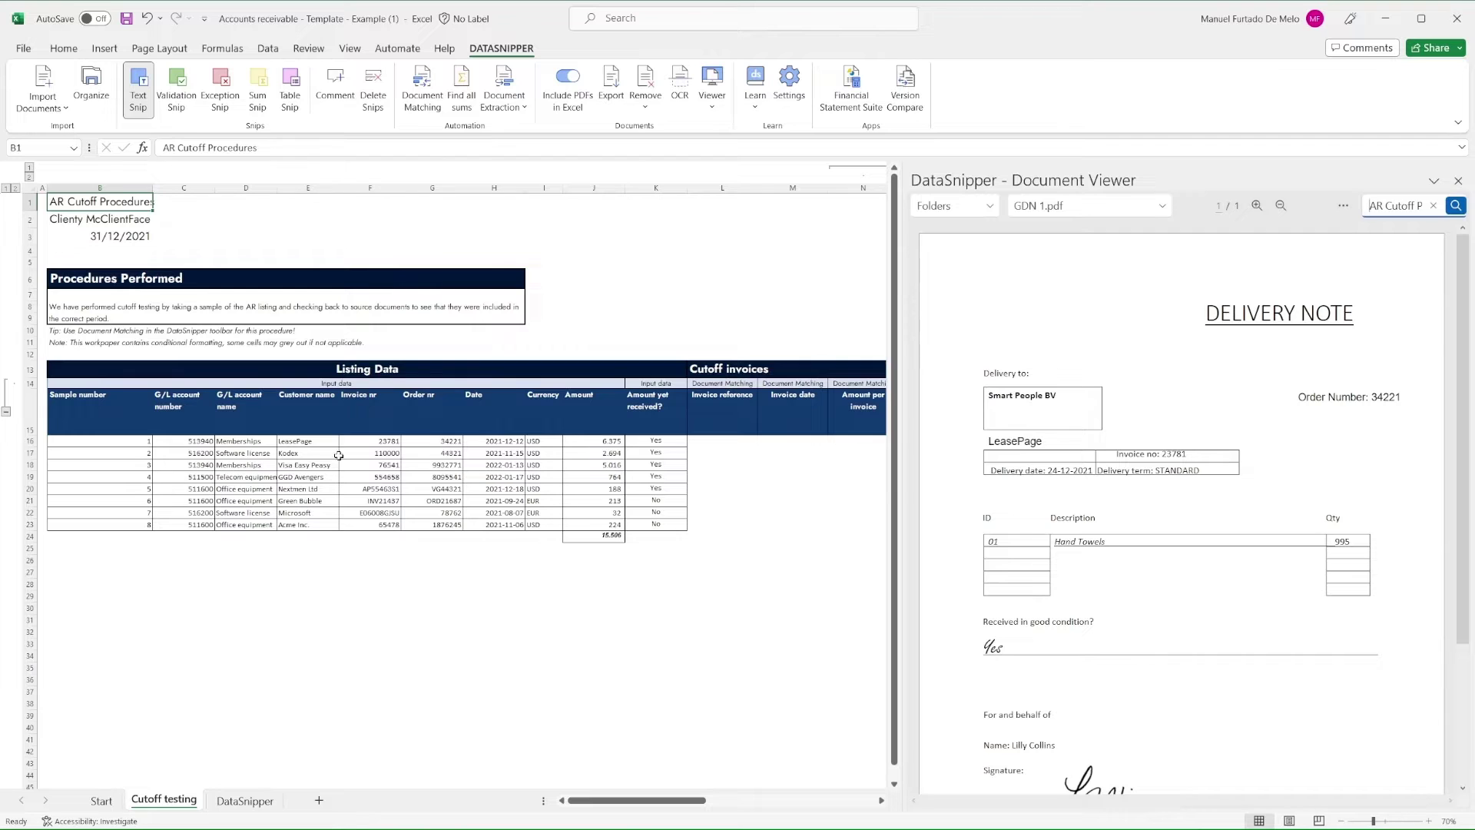
# Step: Examine the cutoff testing columns across the worksheet, the imported document list and the document folders
pyautogui.hscroll(5, 617, 474)
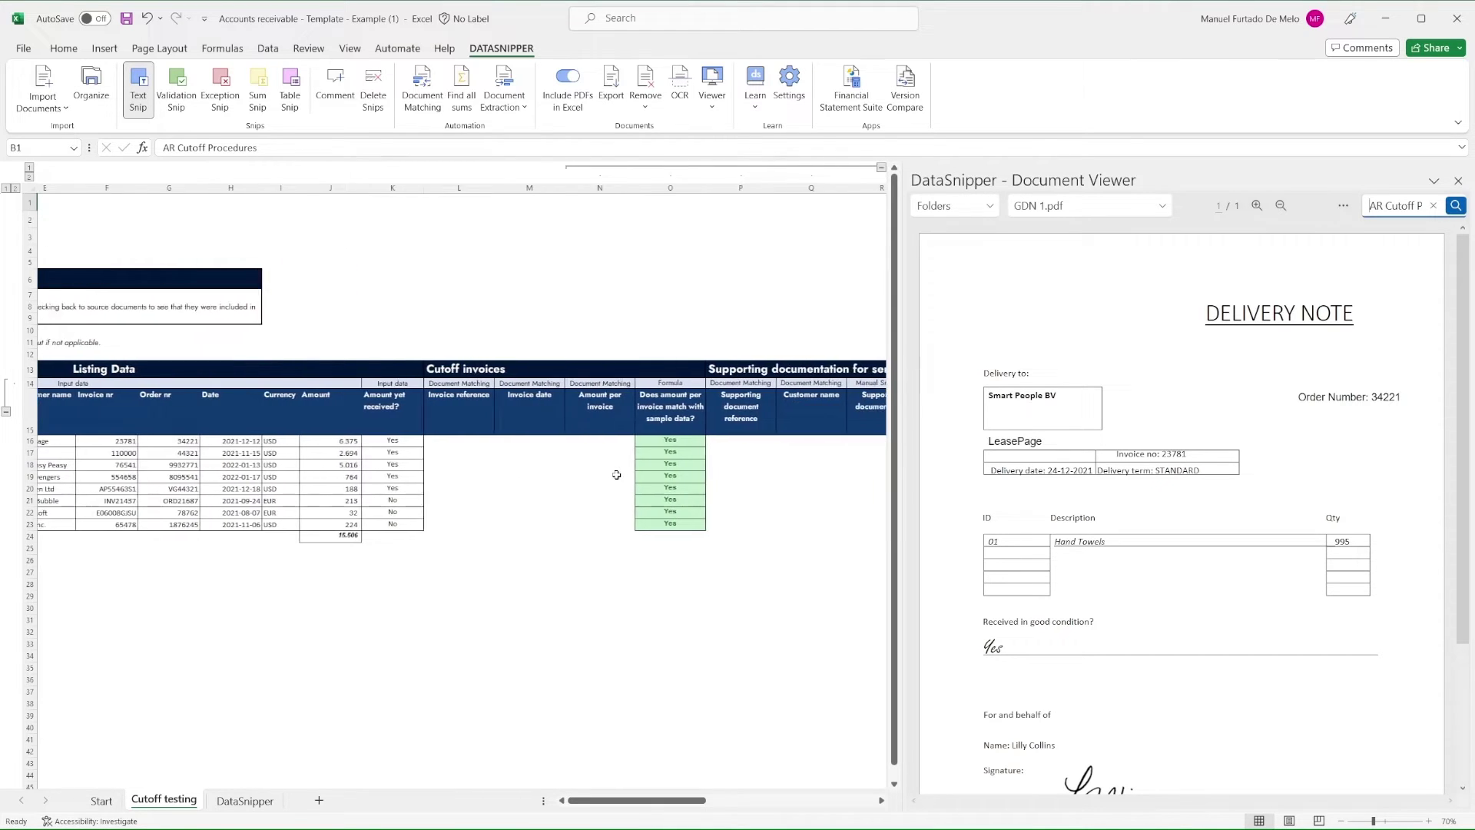
pyautogui.hscroll(4, 616, 474)
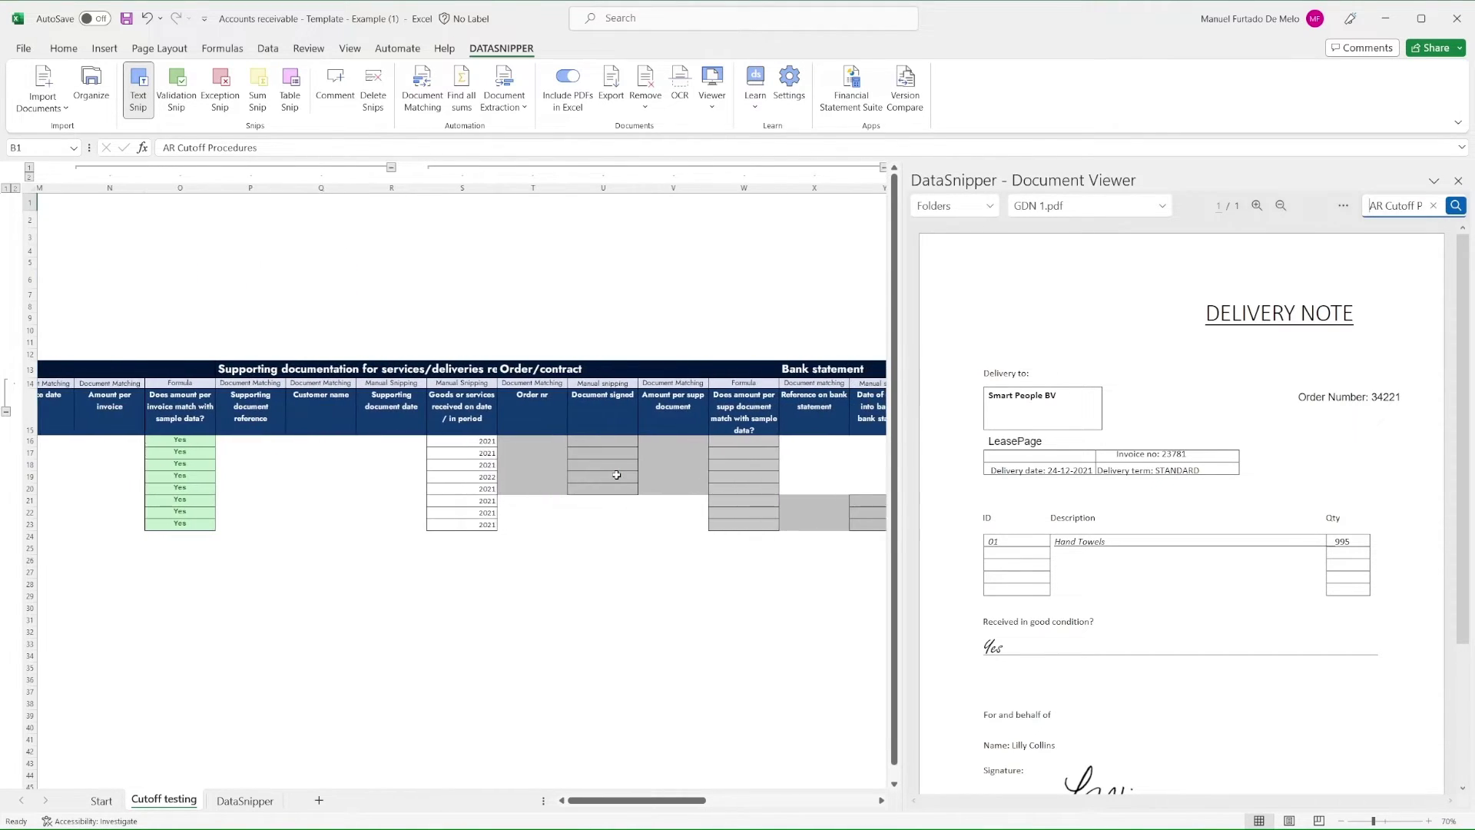
pyautogui.hscroll(-4, 616, 474)
pyautogui.hscroll(-5, 616, 474)
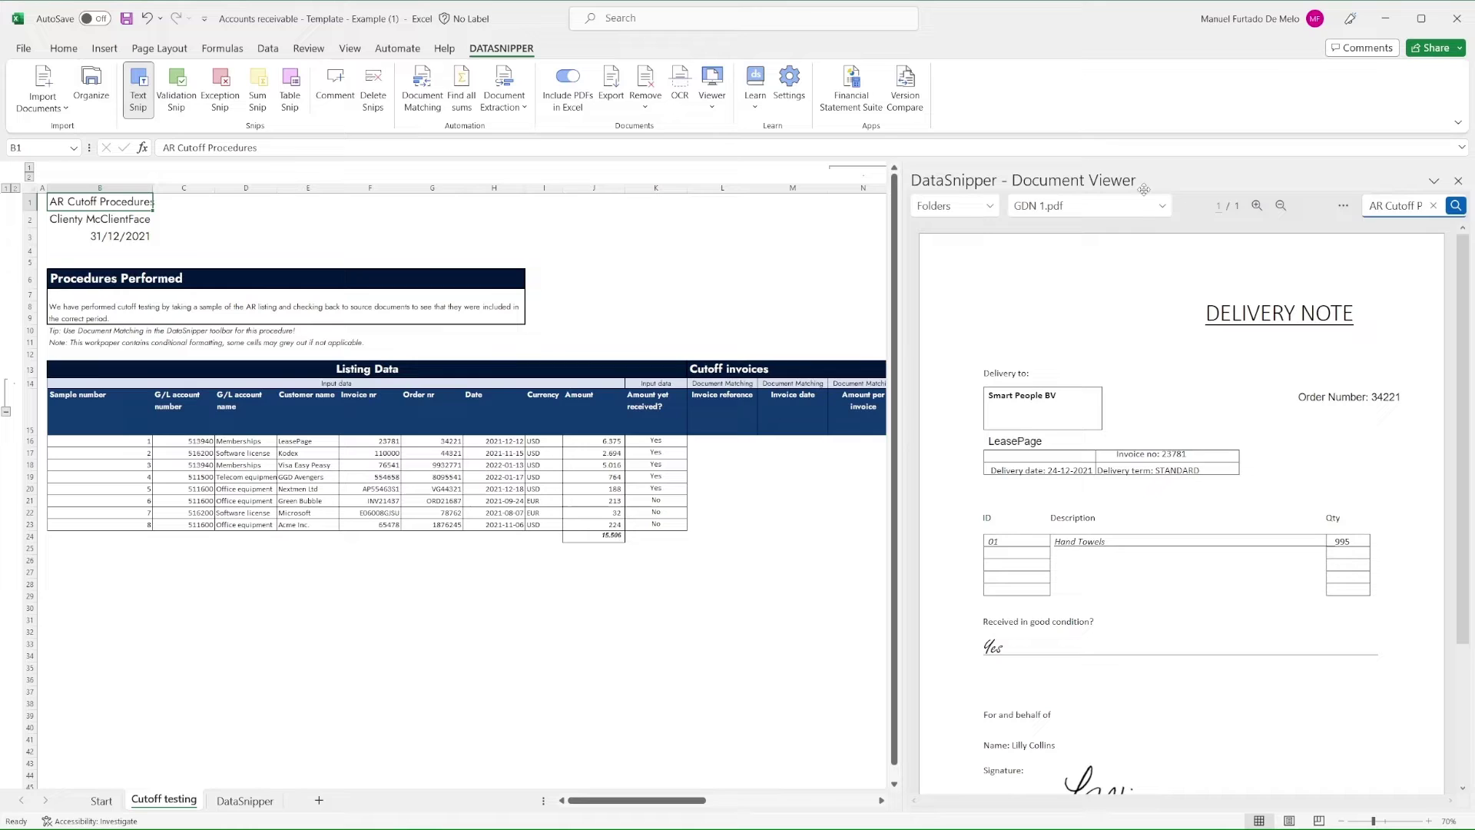
pyautogui.click(1145, 215)
pyautogui.scroll(-5, 1101, 384)
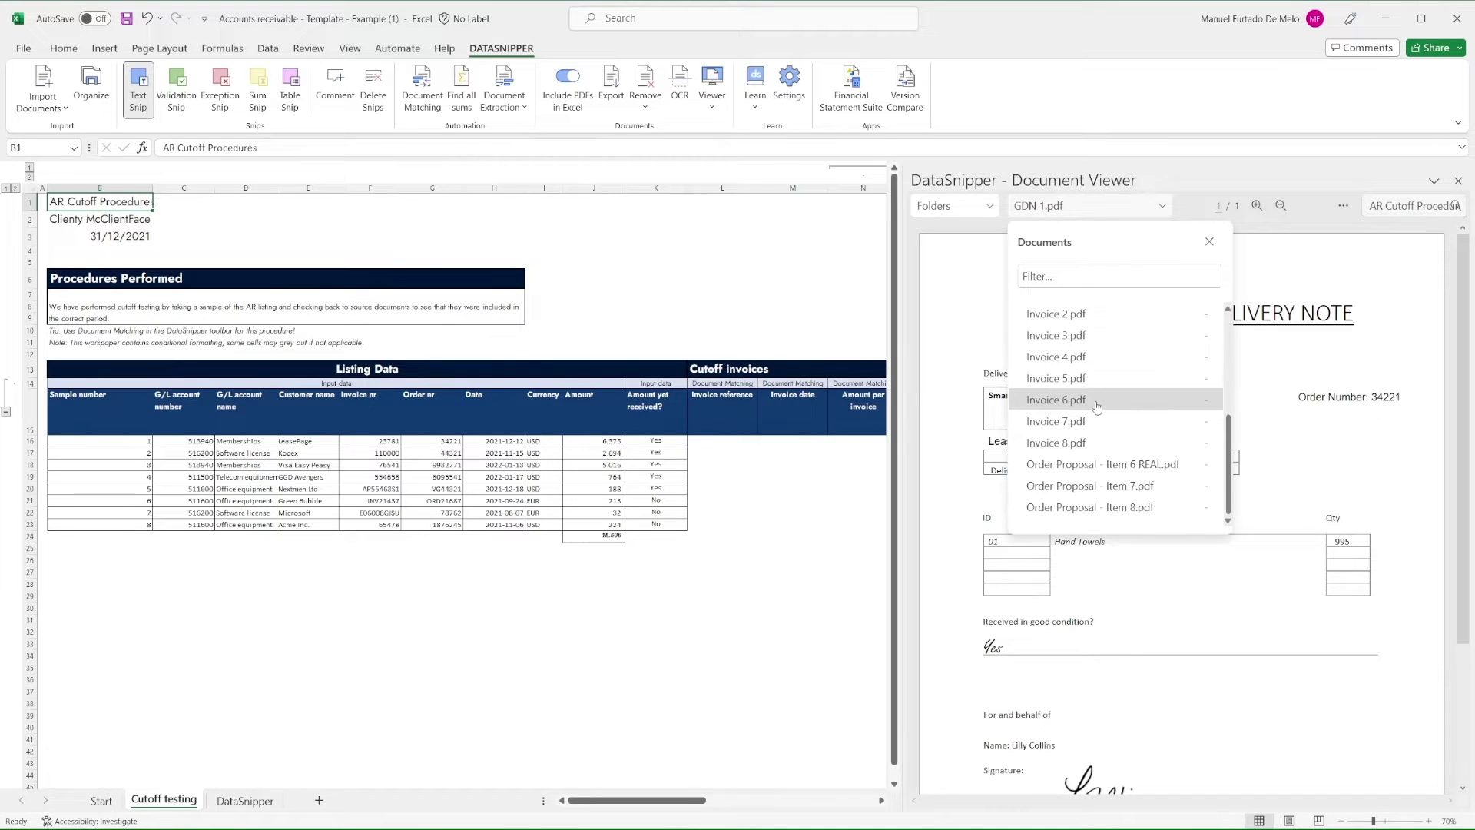
pyautogui.scroll(5, 1096, 407)
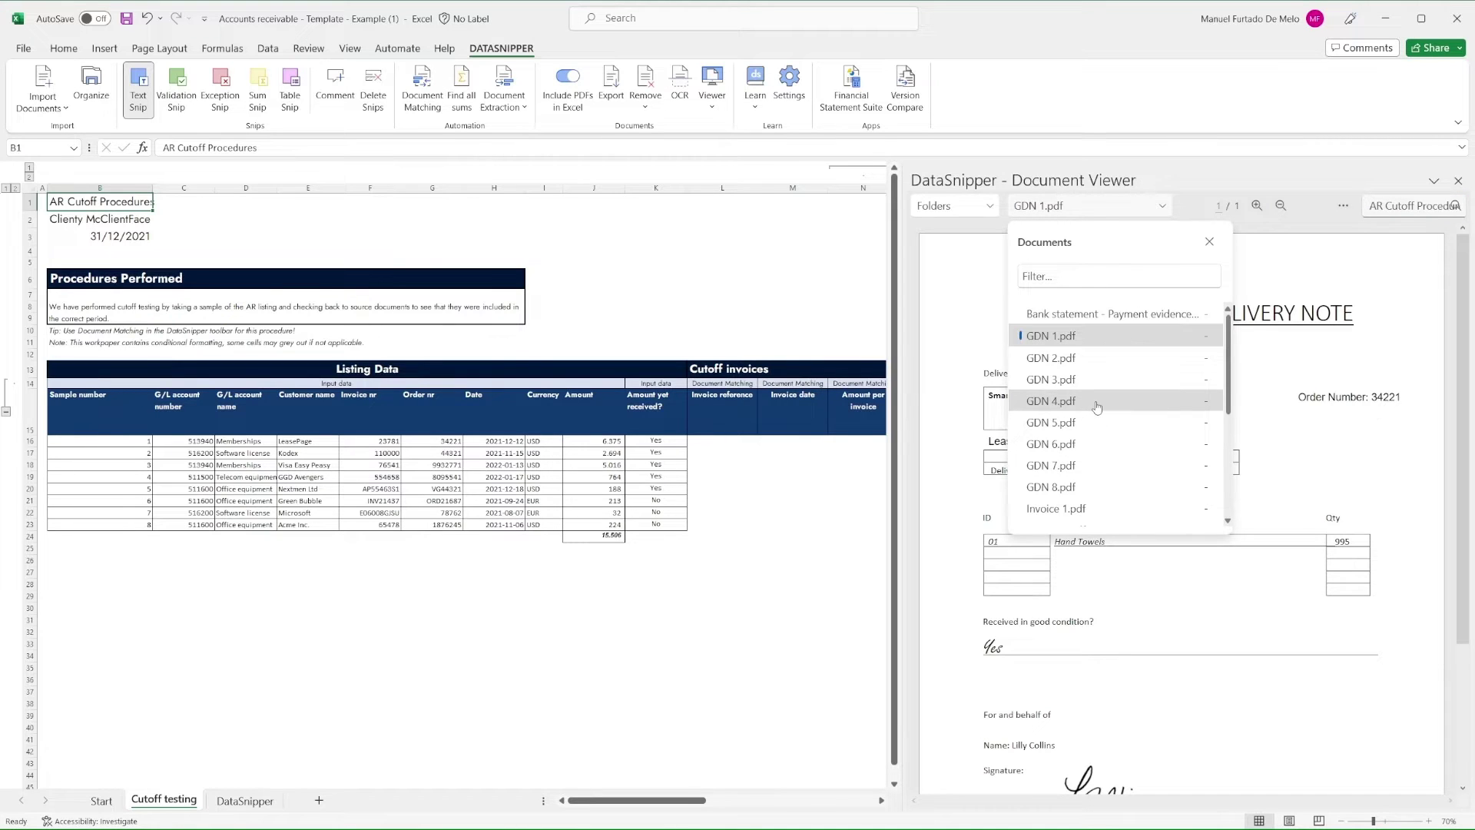
pyautogui.click(986, 216)
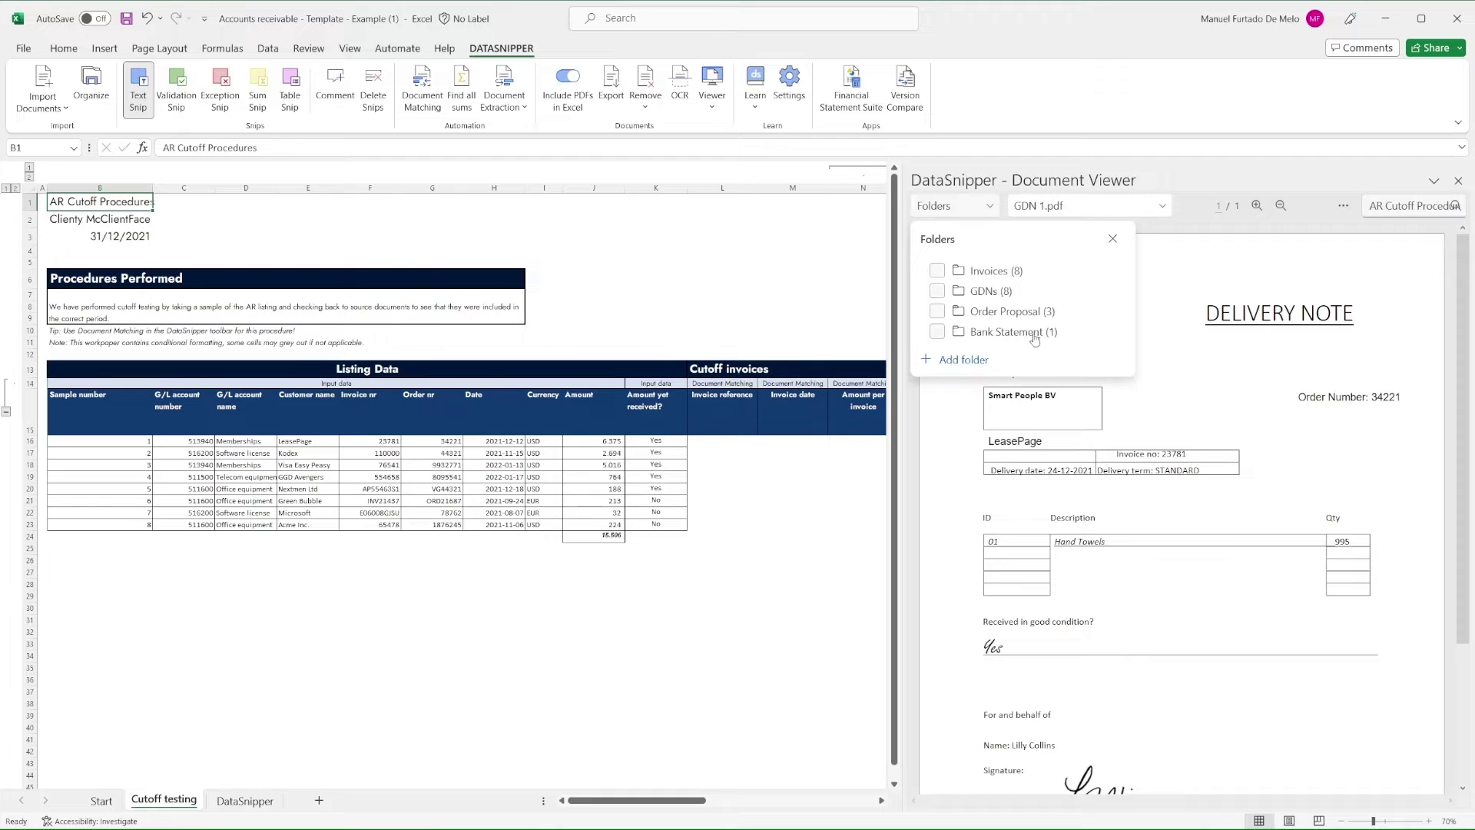
pyautogui.click(1224, 313)
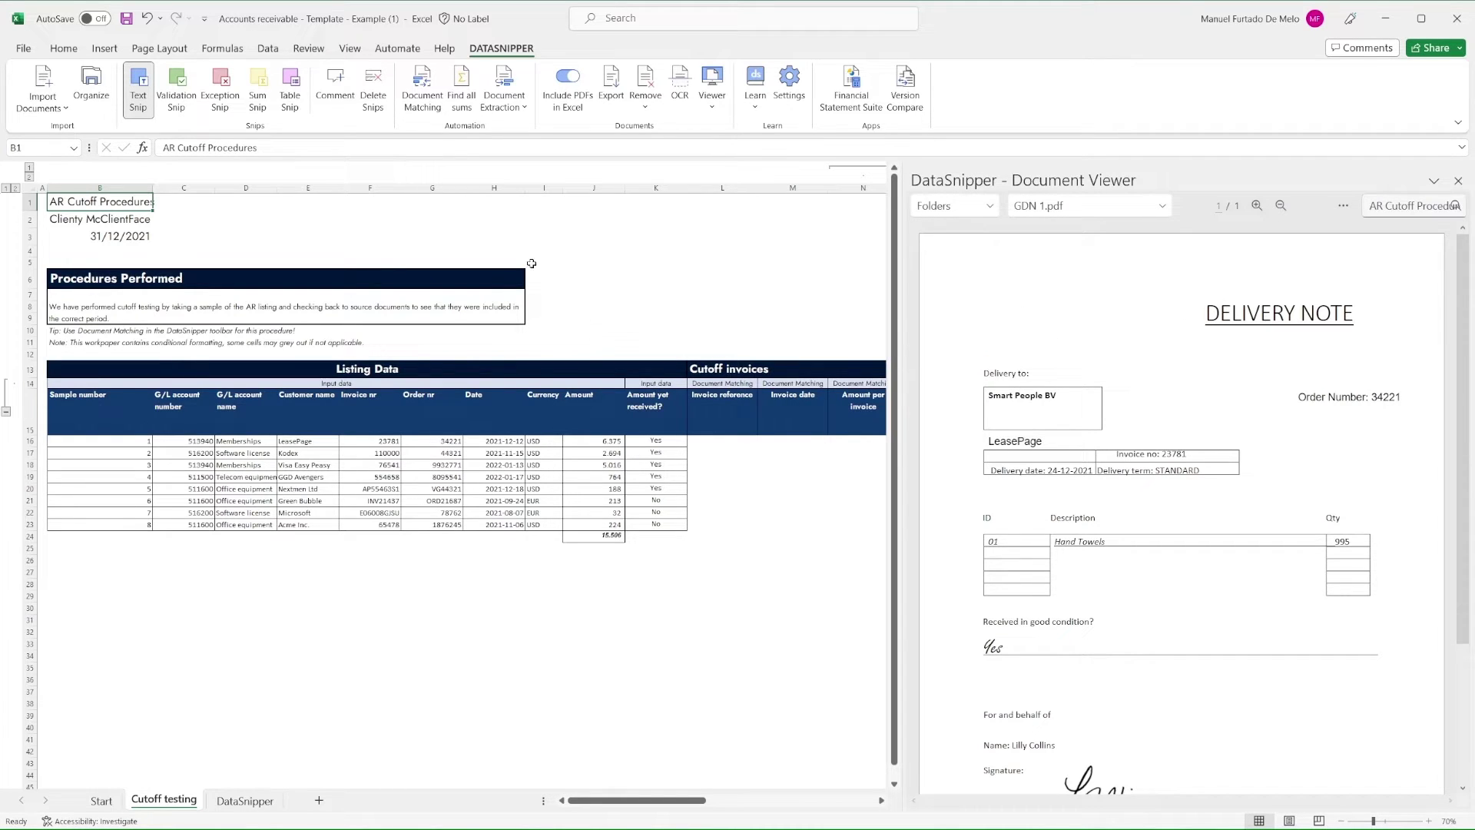
# Step: Start a new document matching with E15:H23 and J15:J23 as the sample data, with the first row as headers
pyautogui.click(431, 95)
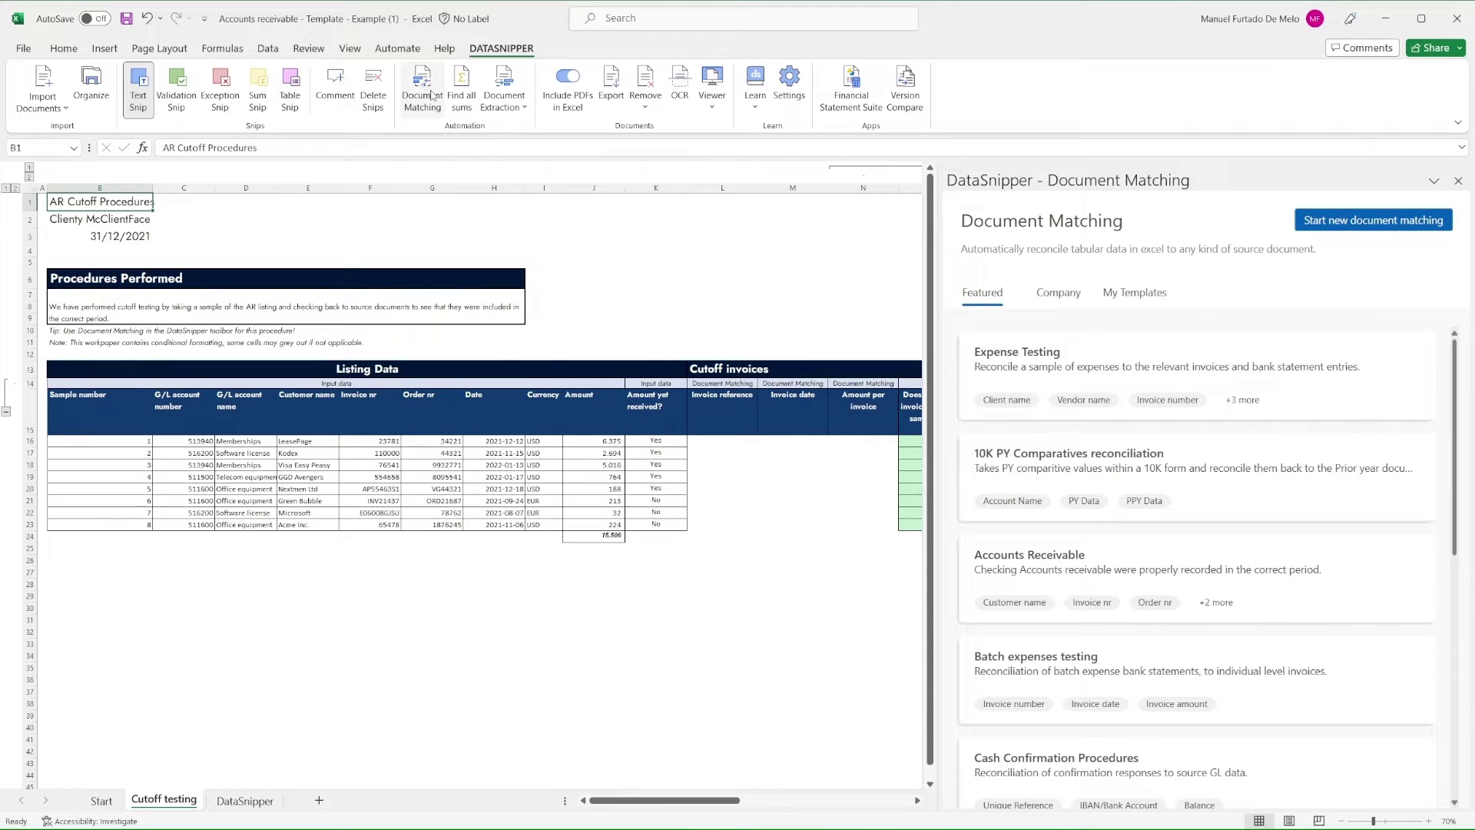
pyautogui.click(1343, 227)
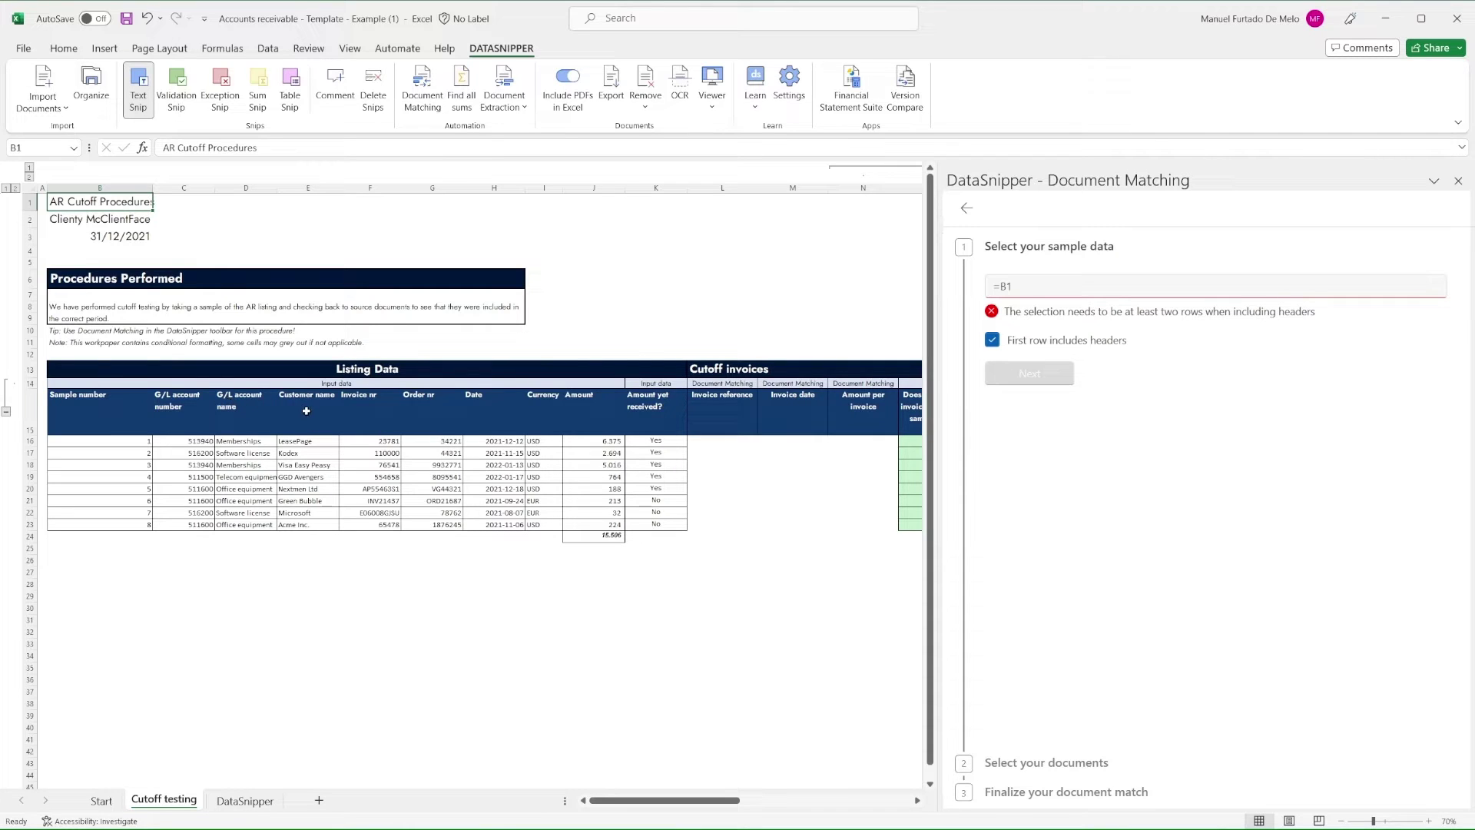
pyautogui.moveTo(304, 411); pyautogui.dragTo(500, 523)
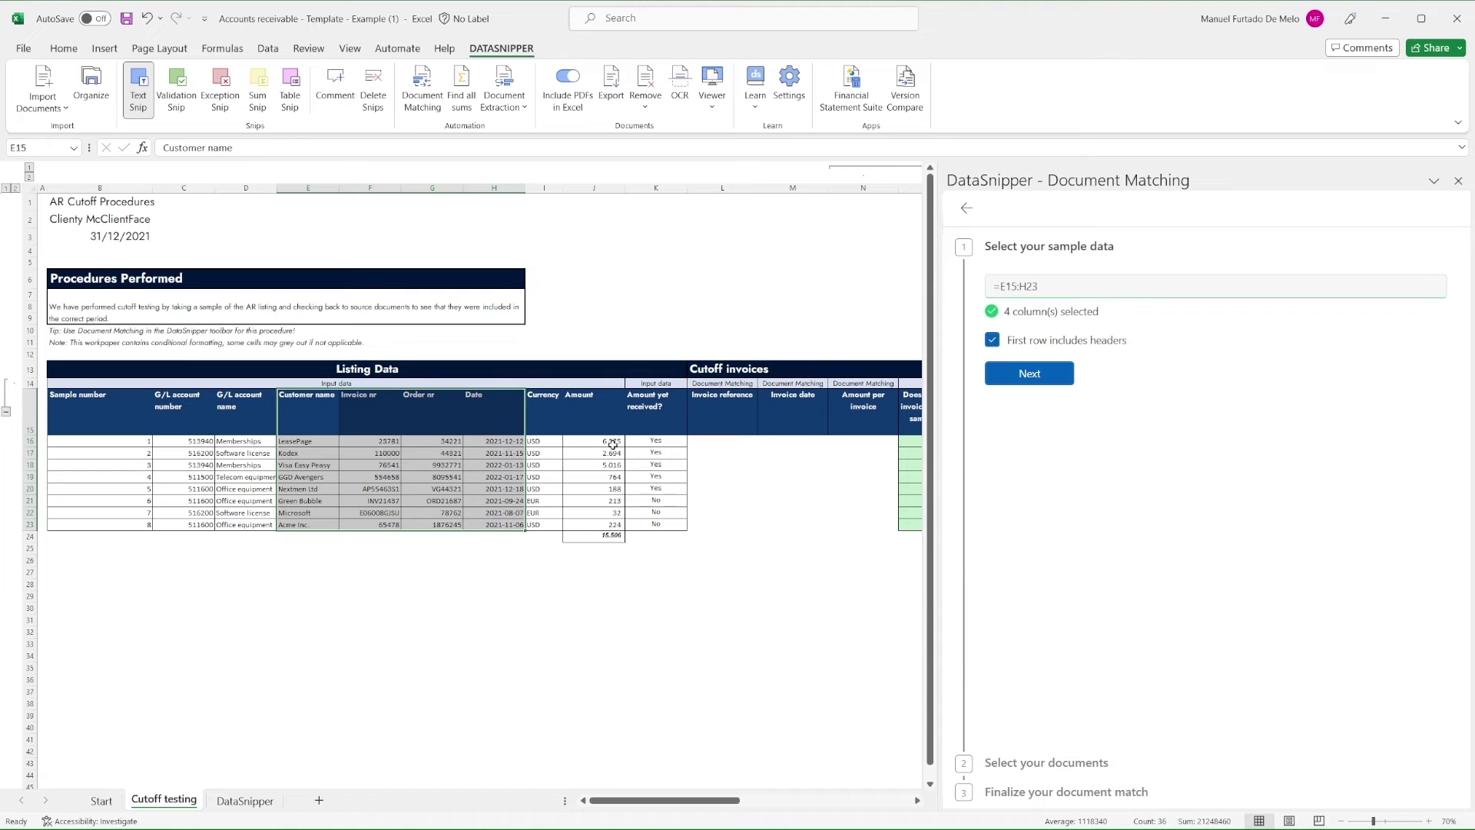
pyautogui.moveTo(613, 405); pyautogui.dragTo(615, 527)
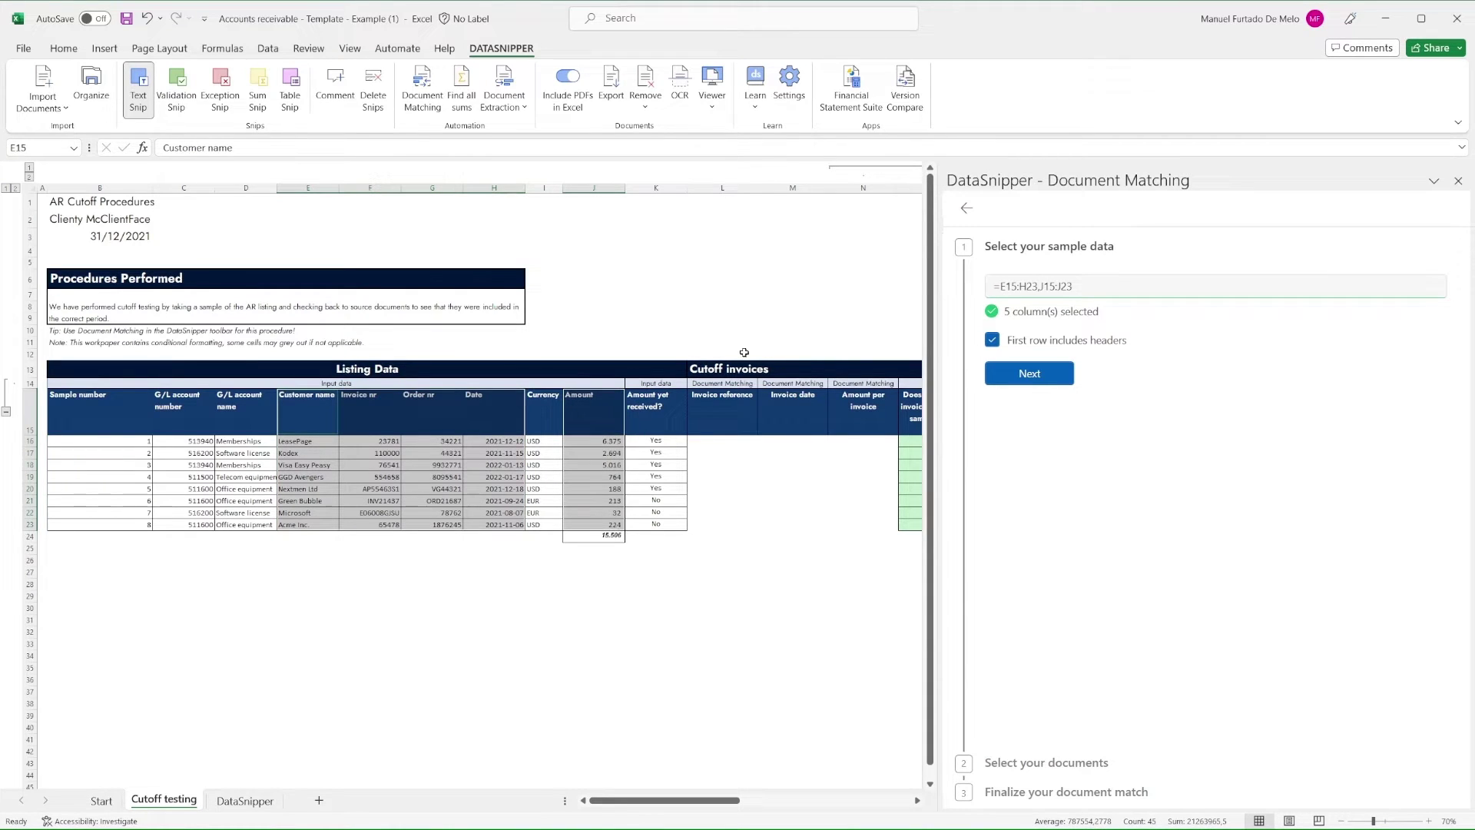
pyautogui.click(1046, 382)
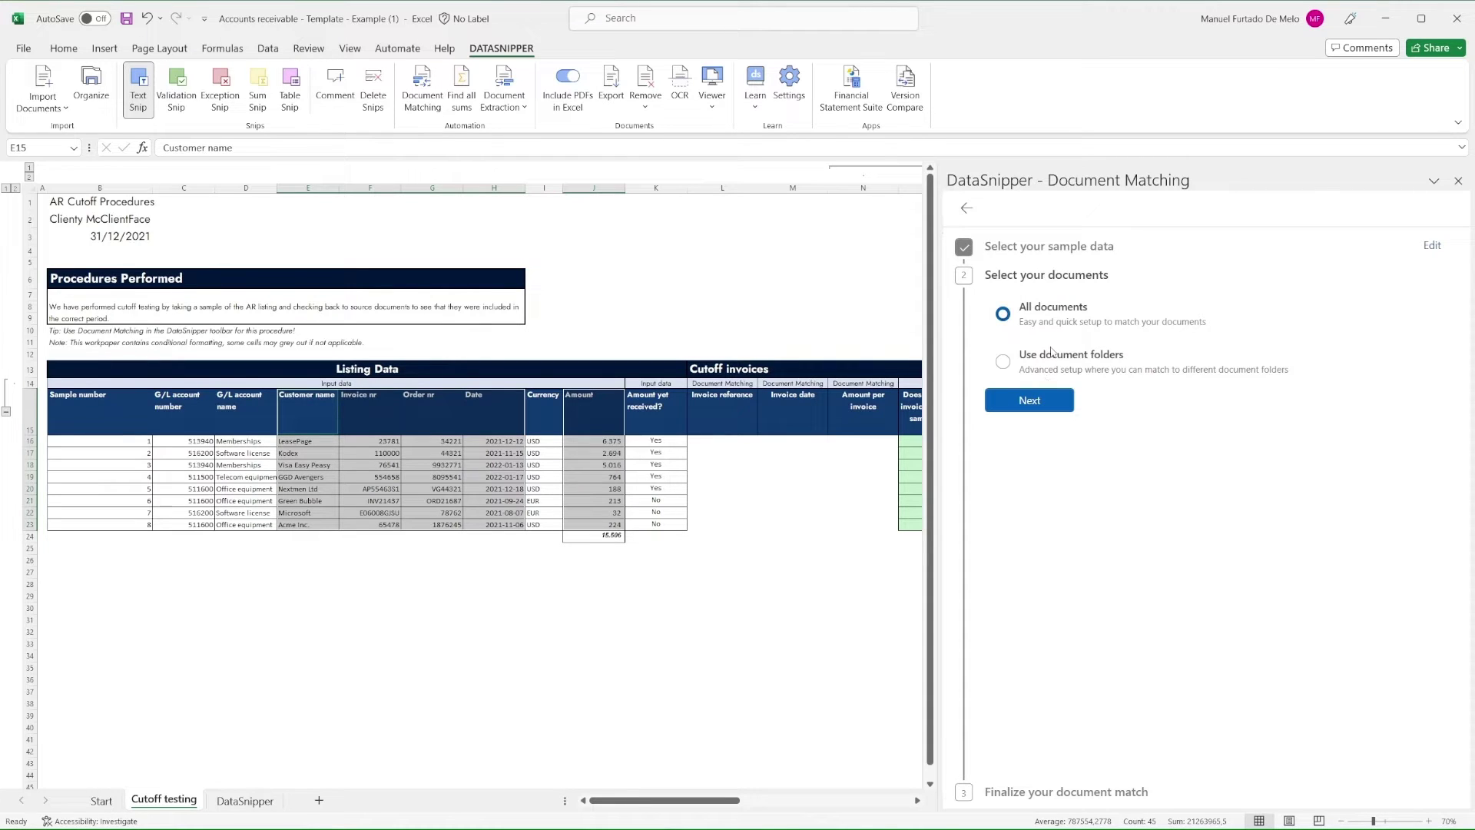
# Step: Match against document folders, selecting Invoices, GDNs, Order Proposal and Bank Statement
pyautogui.click(1054, 355)
pyautogui.click(1011, 416)
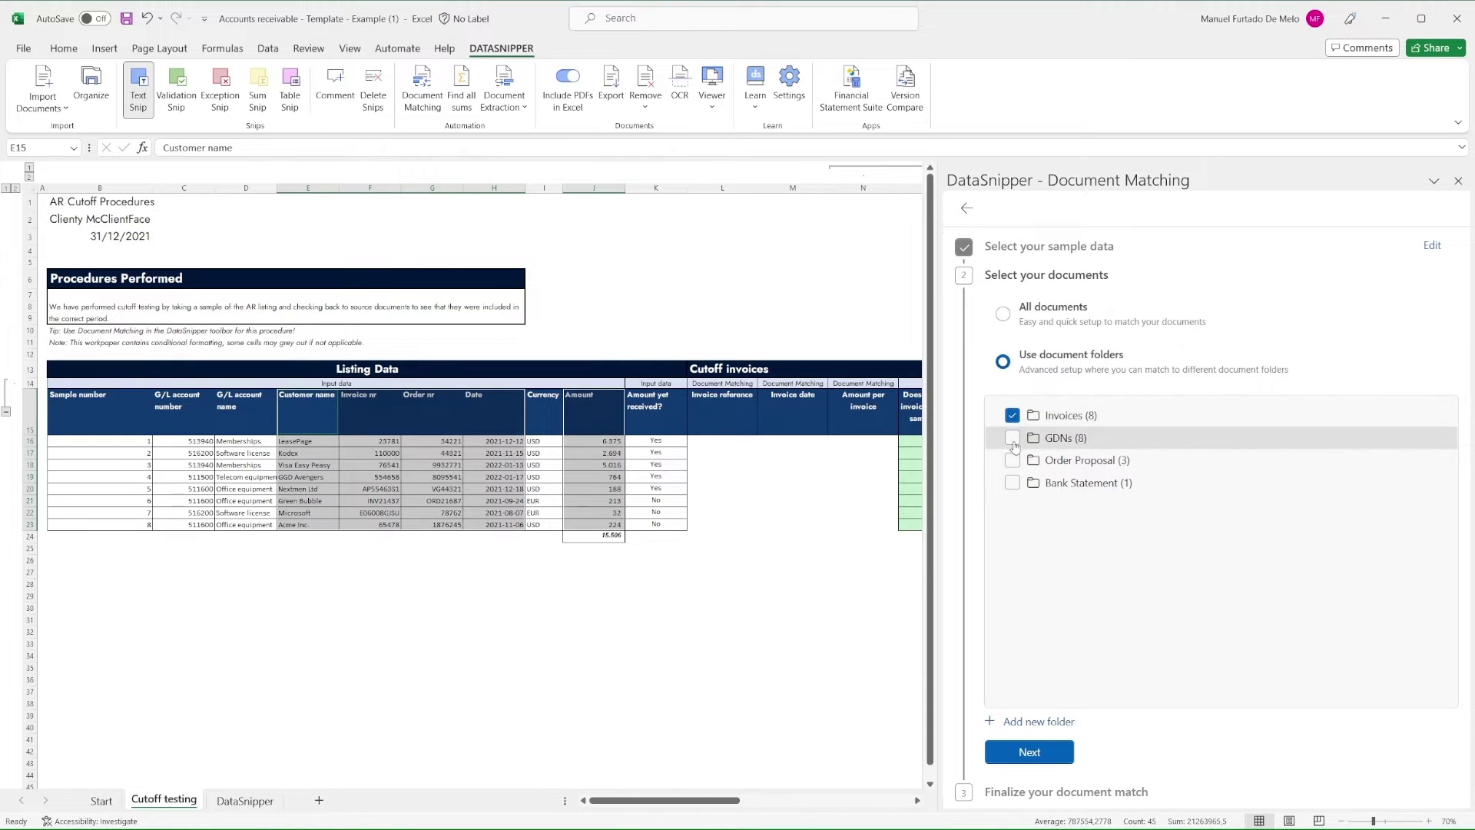
pyautogui.click(1013, 439)
pyautogui.click(1013, 461)
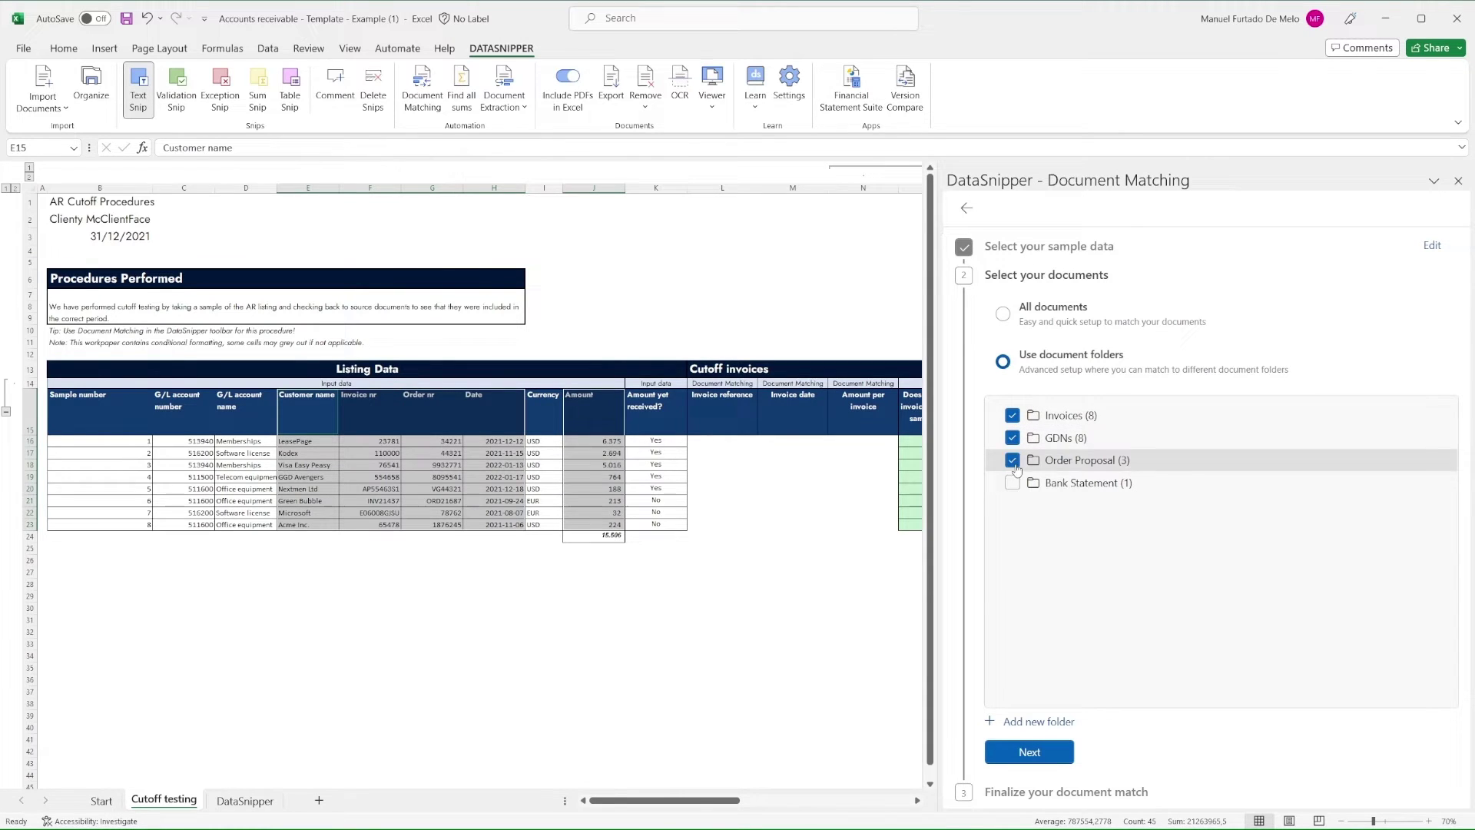
pyautogui.click(1012, 483)
pyautogui.click(1033, 751)
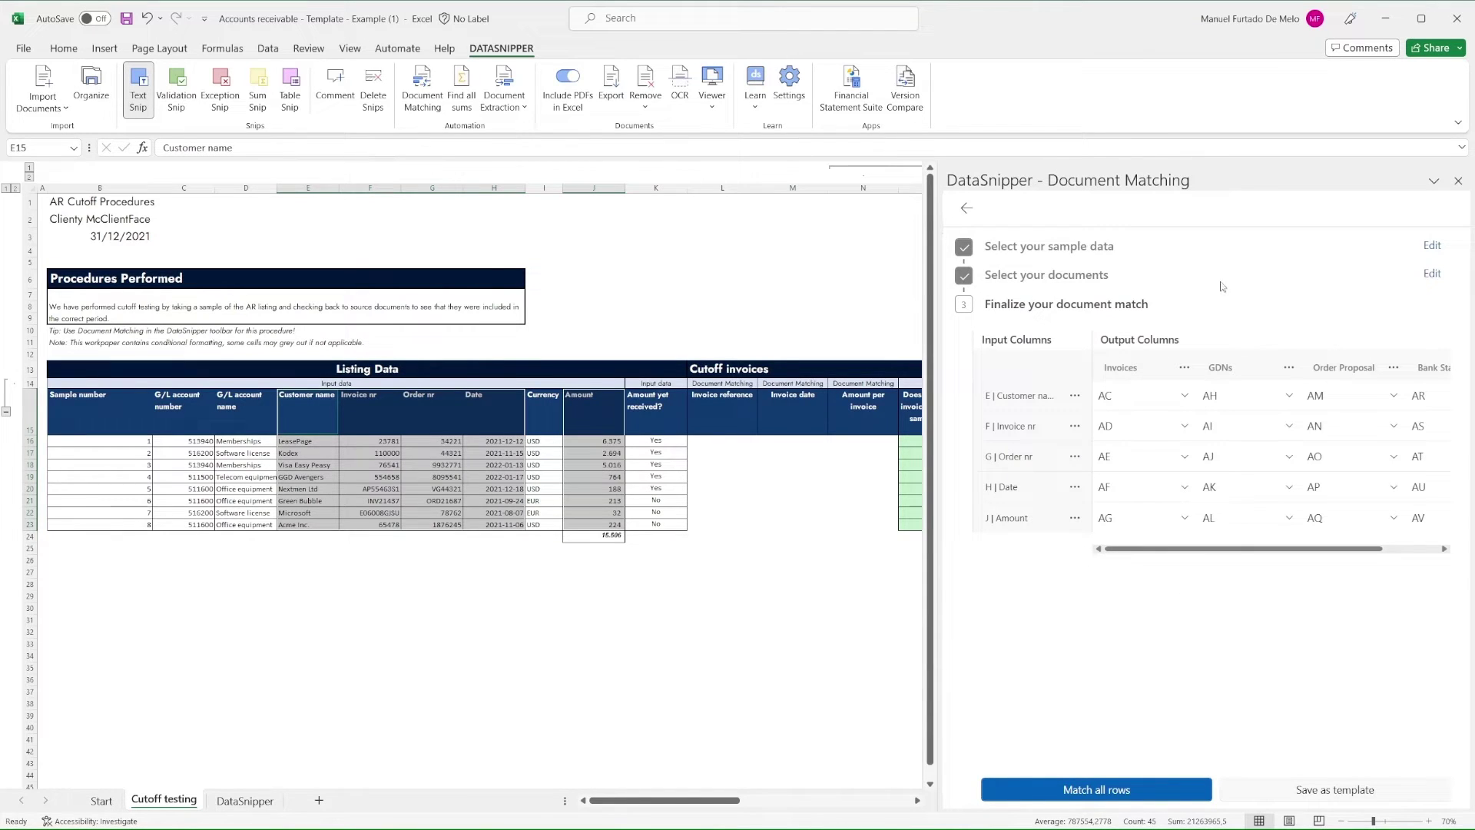
# Step: For the Invoices folder, set the customer name to No Output and send the invoice number to column L
pyautogui.click(1144, 401)
pyautogui.click(1110, 415)
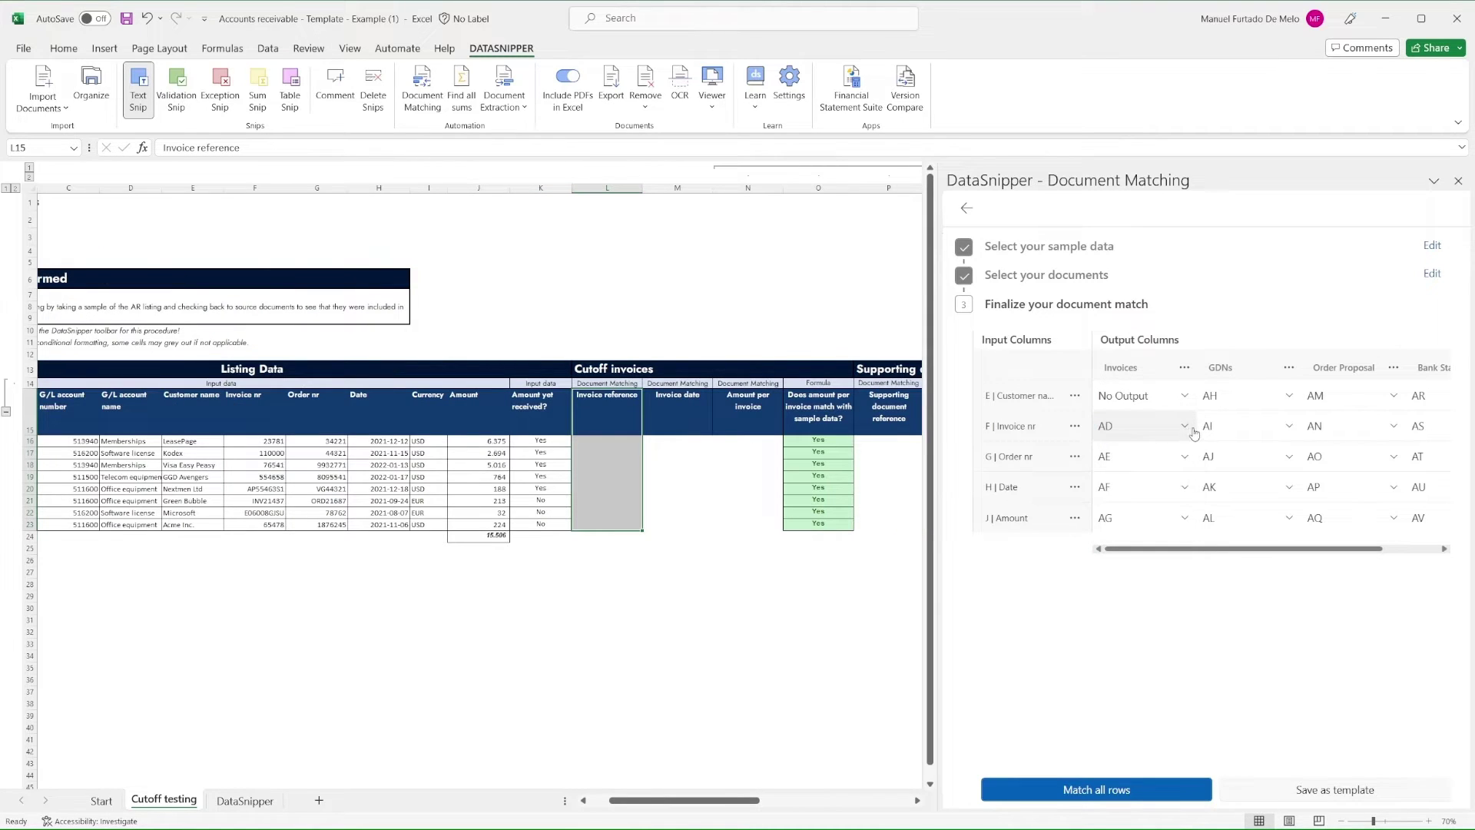
pyautogui.click(1173, 429)
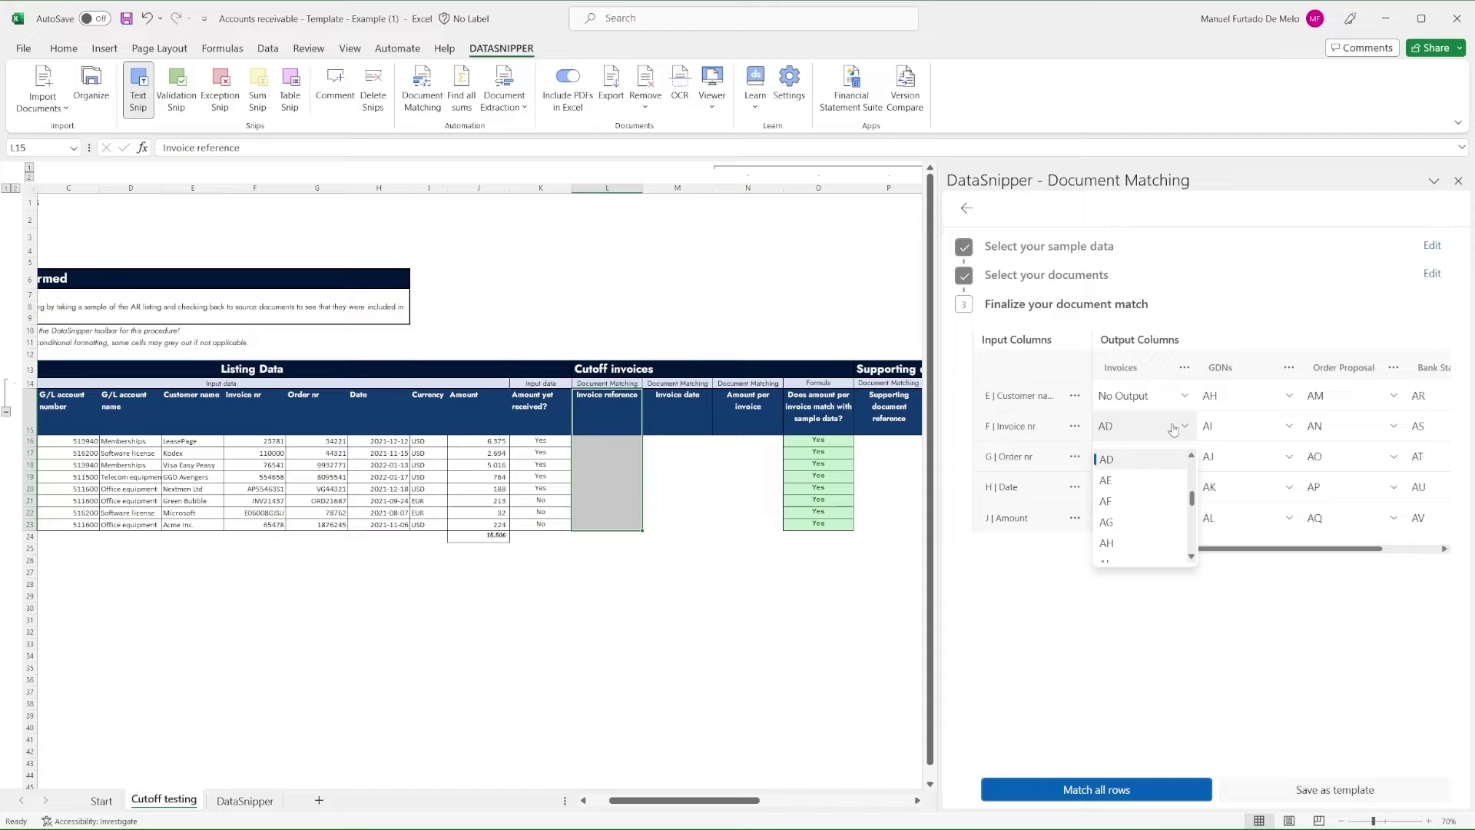
pyautogui.click(1192, 456)
pyautogui.click(1192, 456)
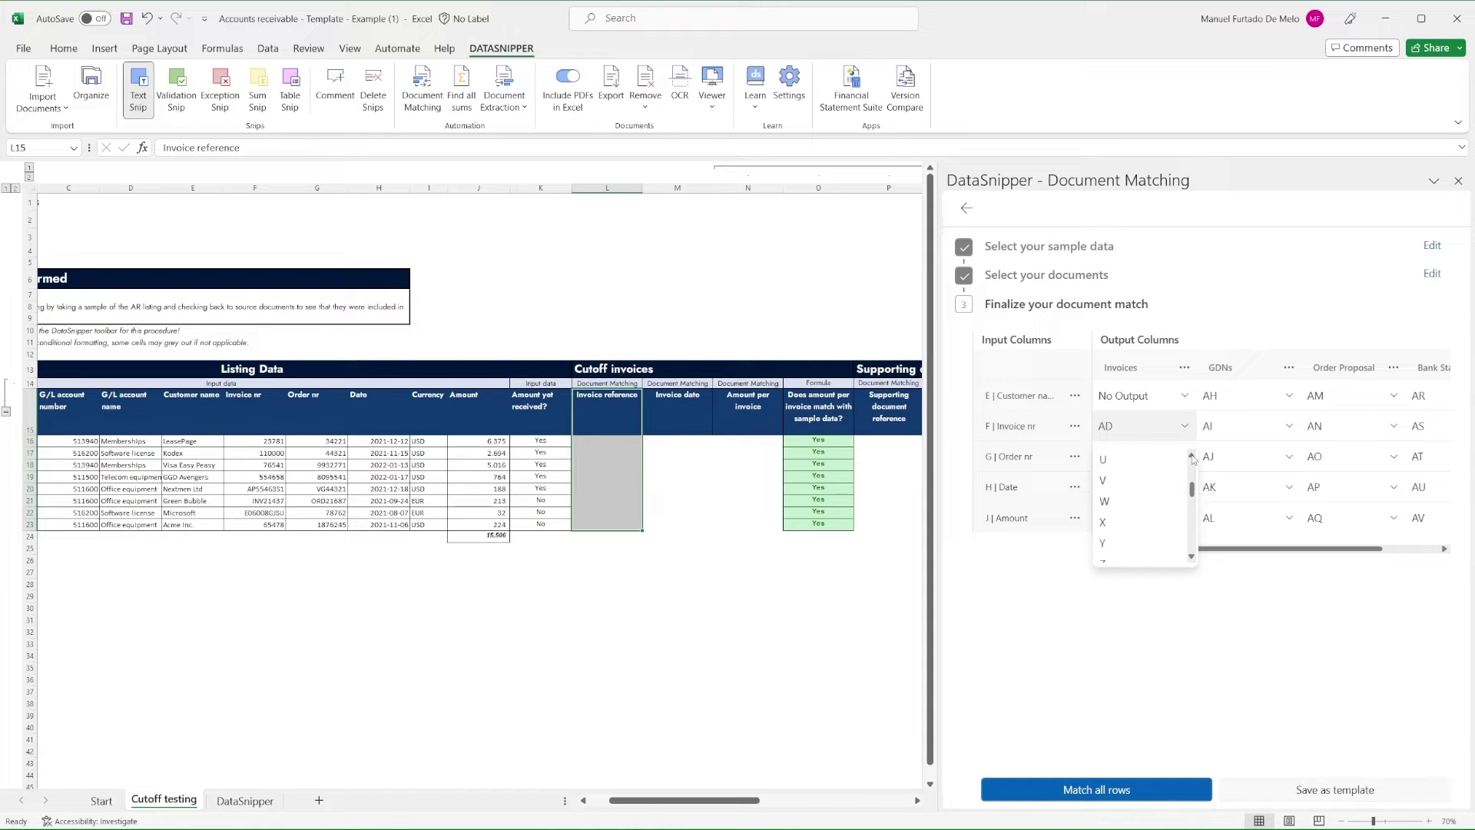
pyautogui.click(1193, 456)
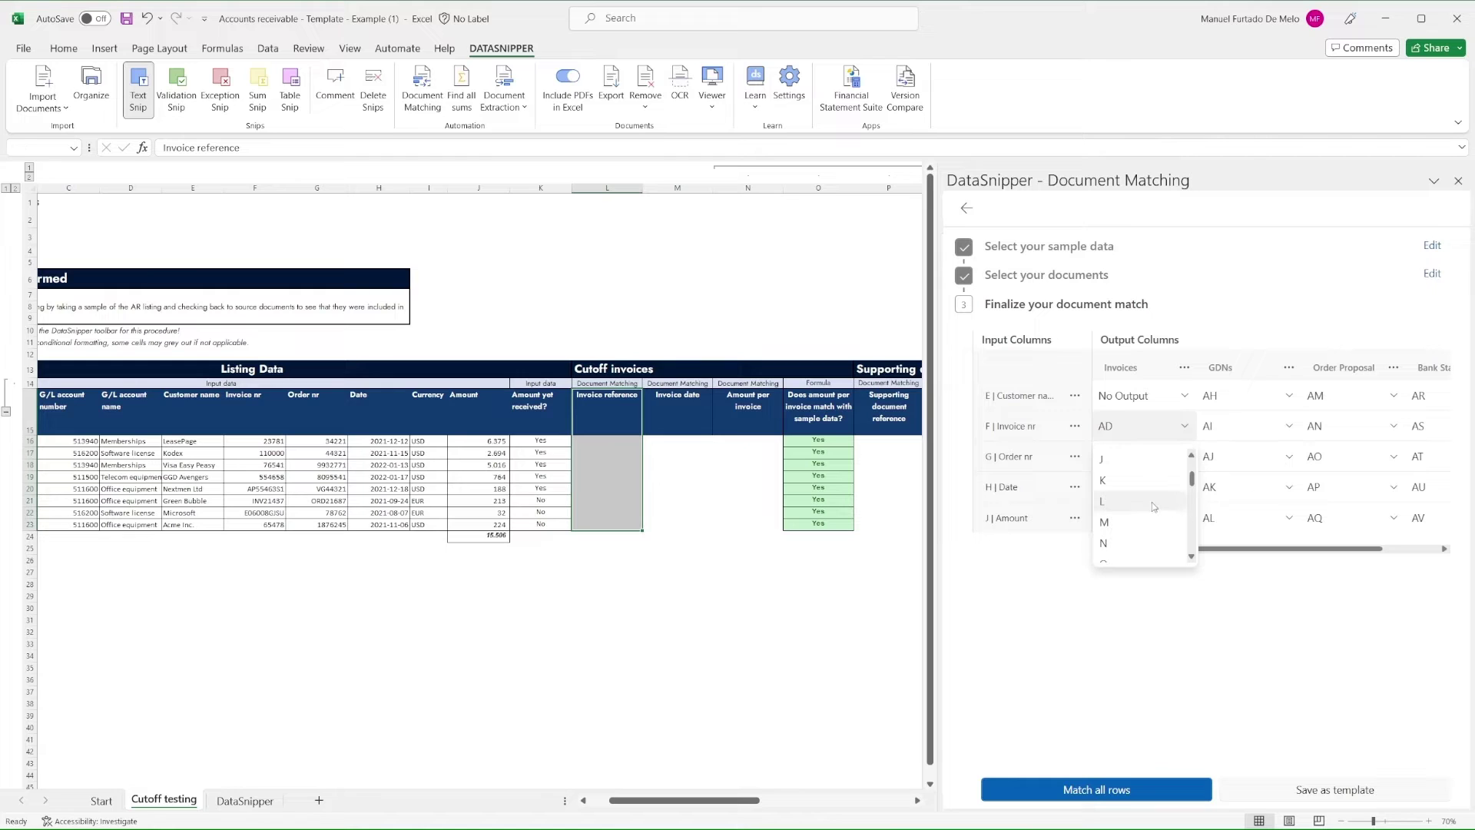
pyautogui.click(1122, 501)
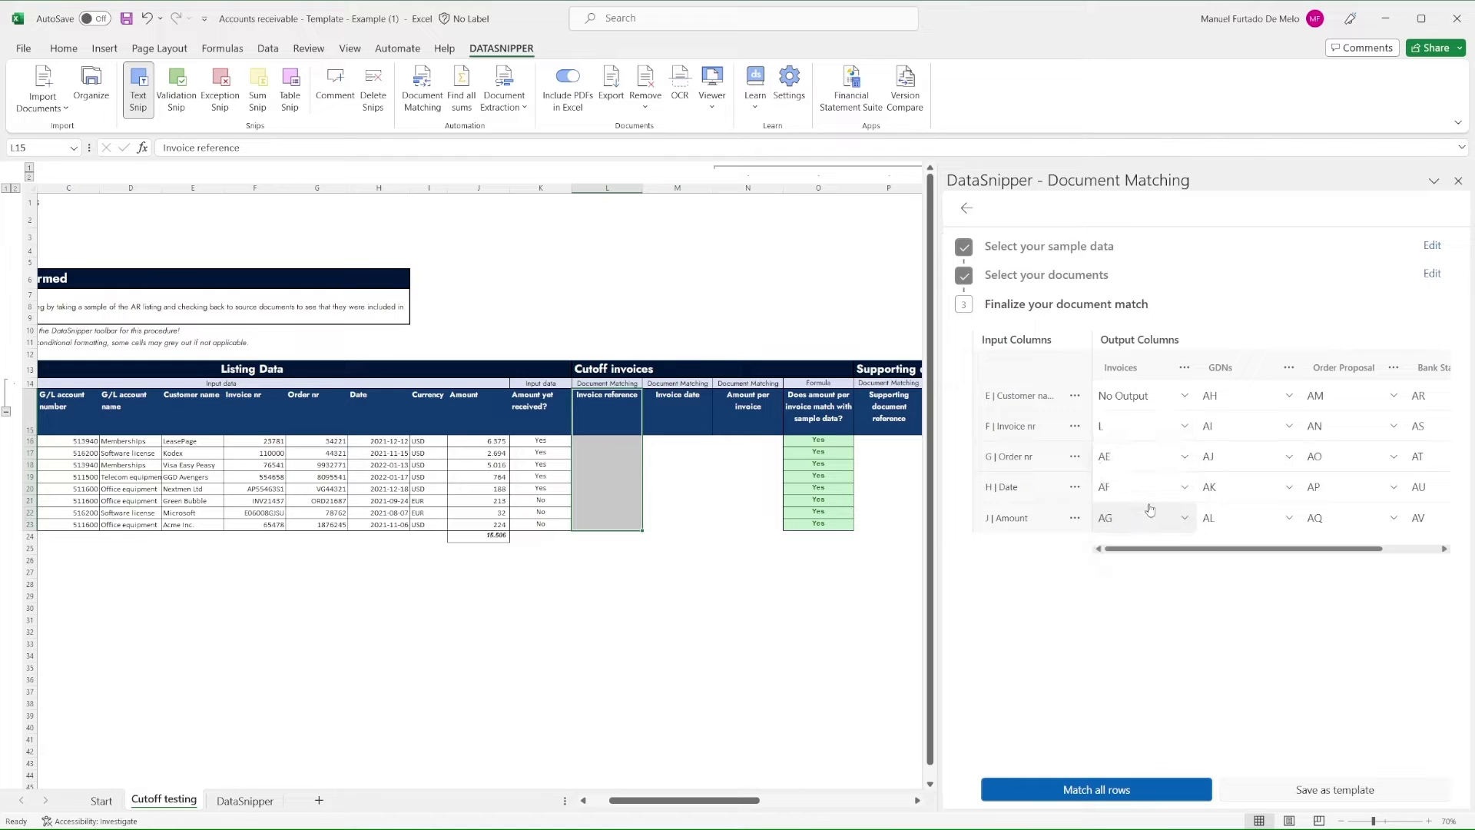
# Step: Set the order number to No Output for the Invoices folder
pyautogui.click(1181, 463)
pyautogui.scroll(10, 1167, 493)
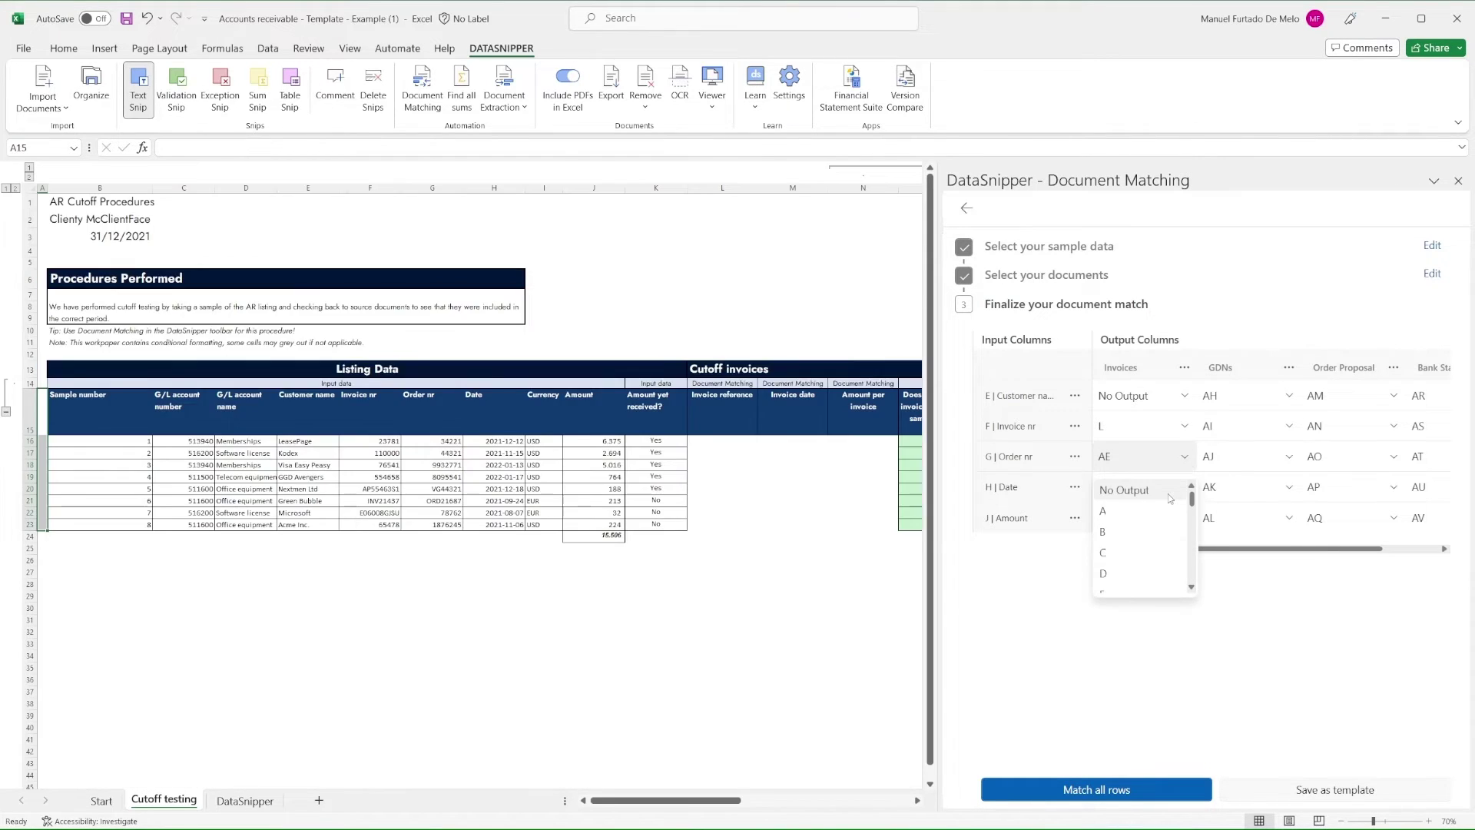
pyautogui.click(1168, 493)
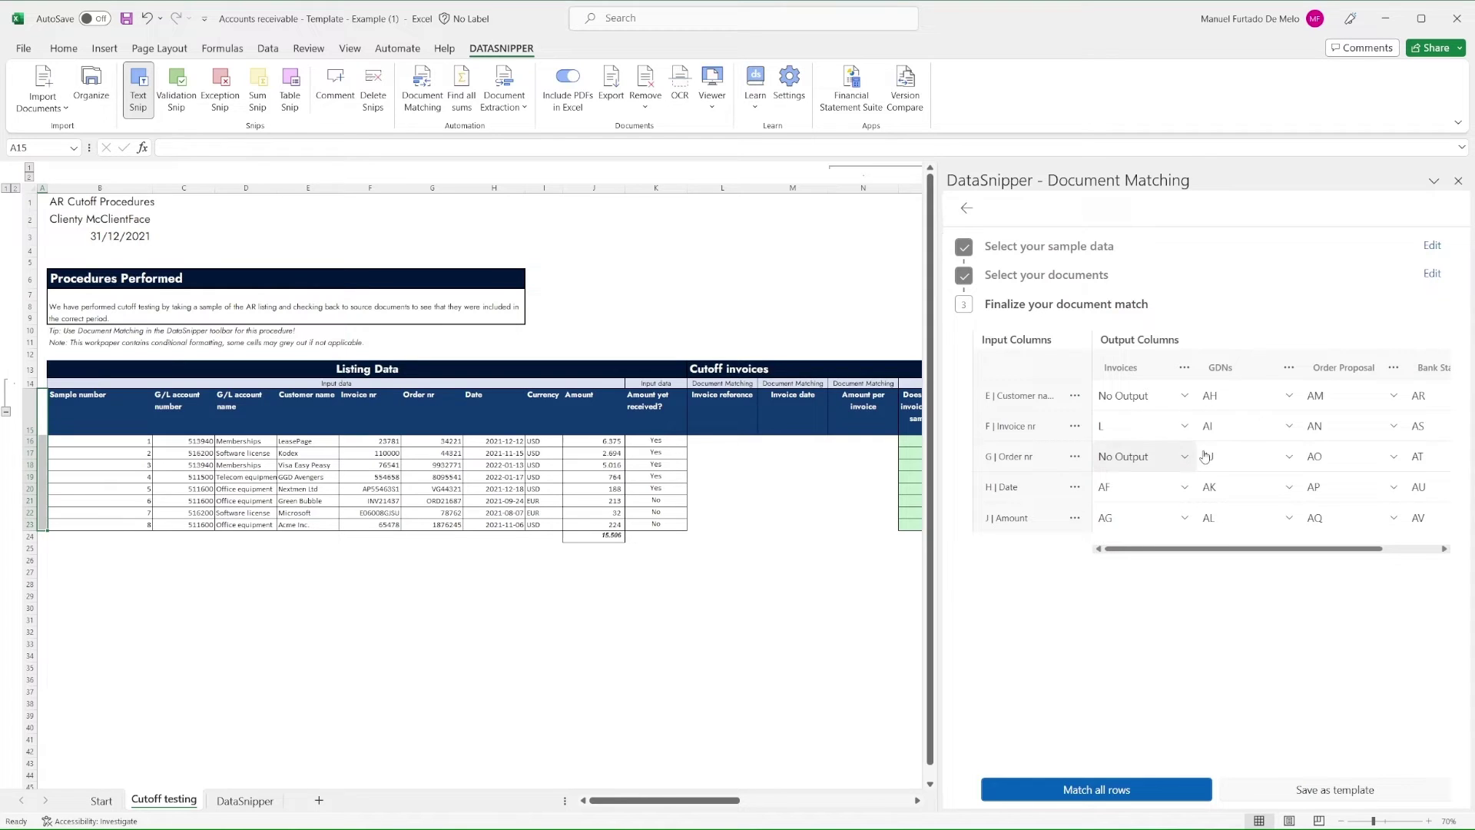
# Step: Send the Invoices folder's date to column M and its amount to column N
pyautogui.click(1184, 496)
pyautogui.click(1192, 517)
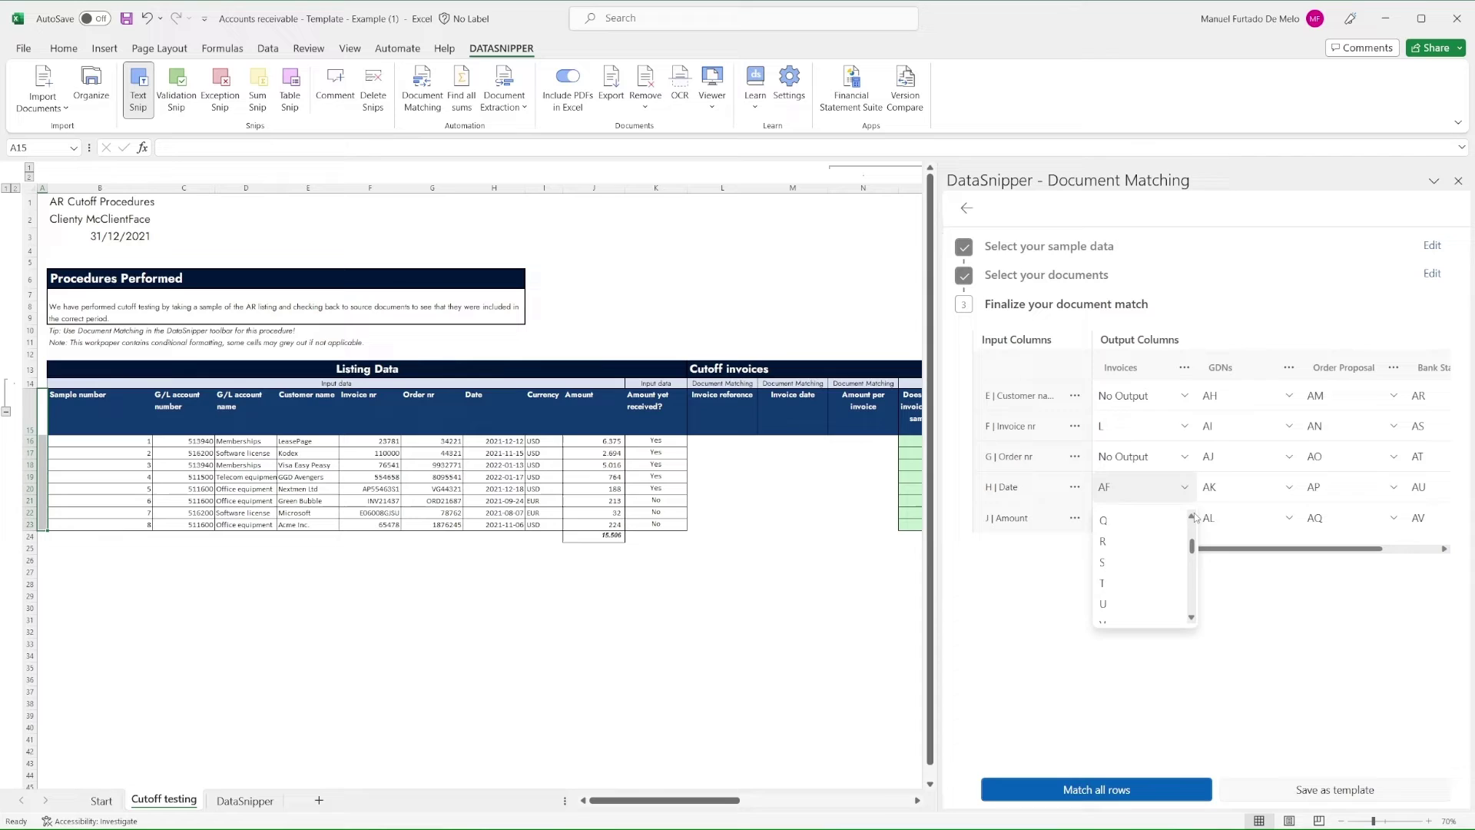
pyautogui.click(1193, 517)
pyautogui.click(1130, 529)
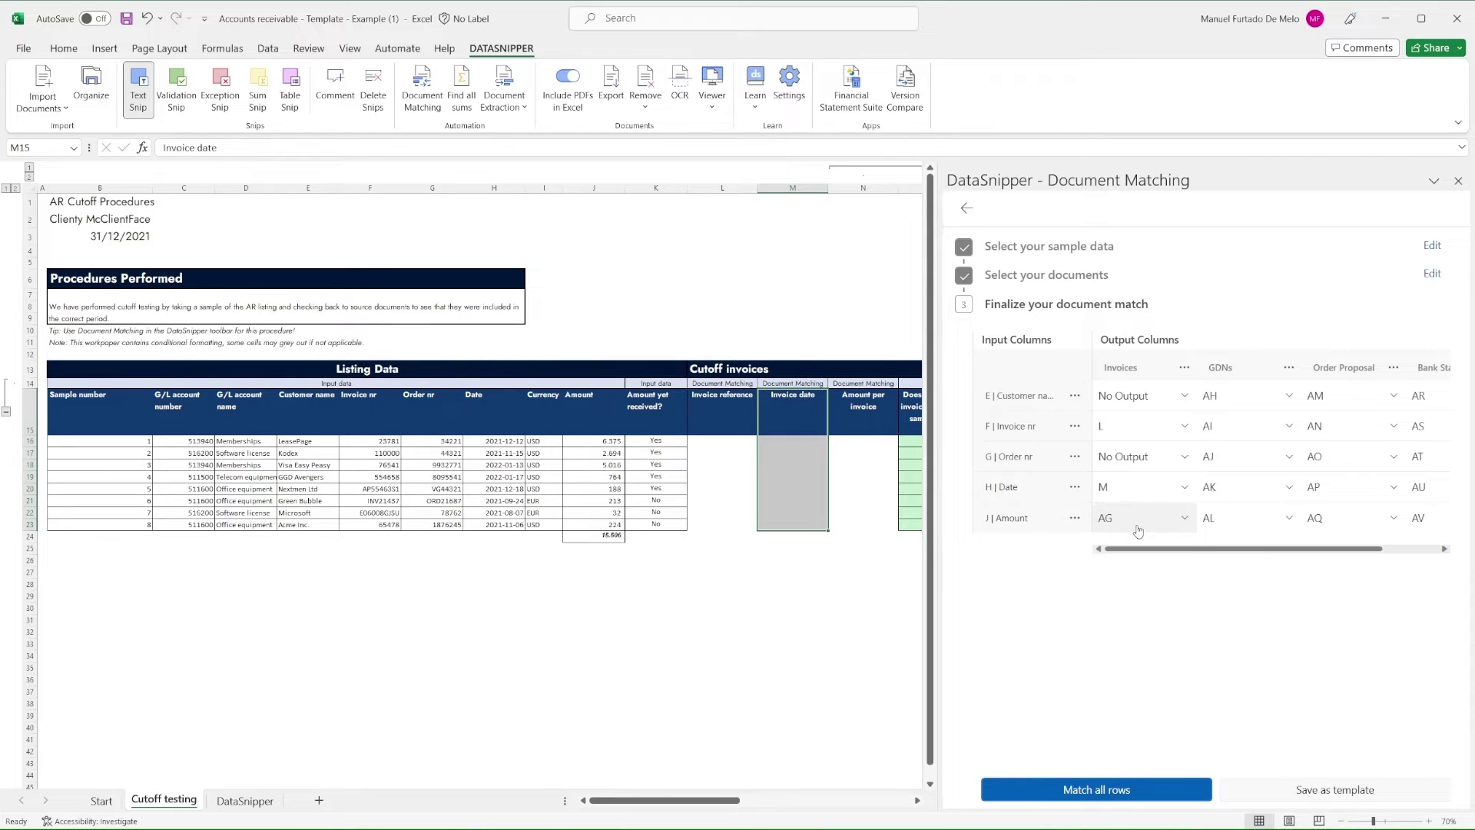
pyautogui.click(1185, 523)
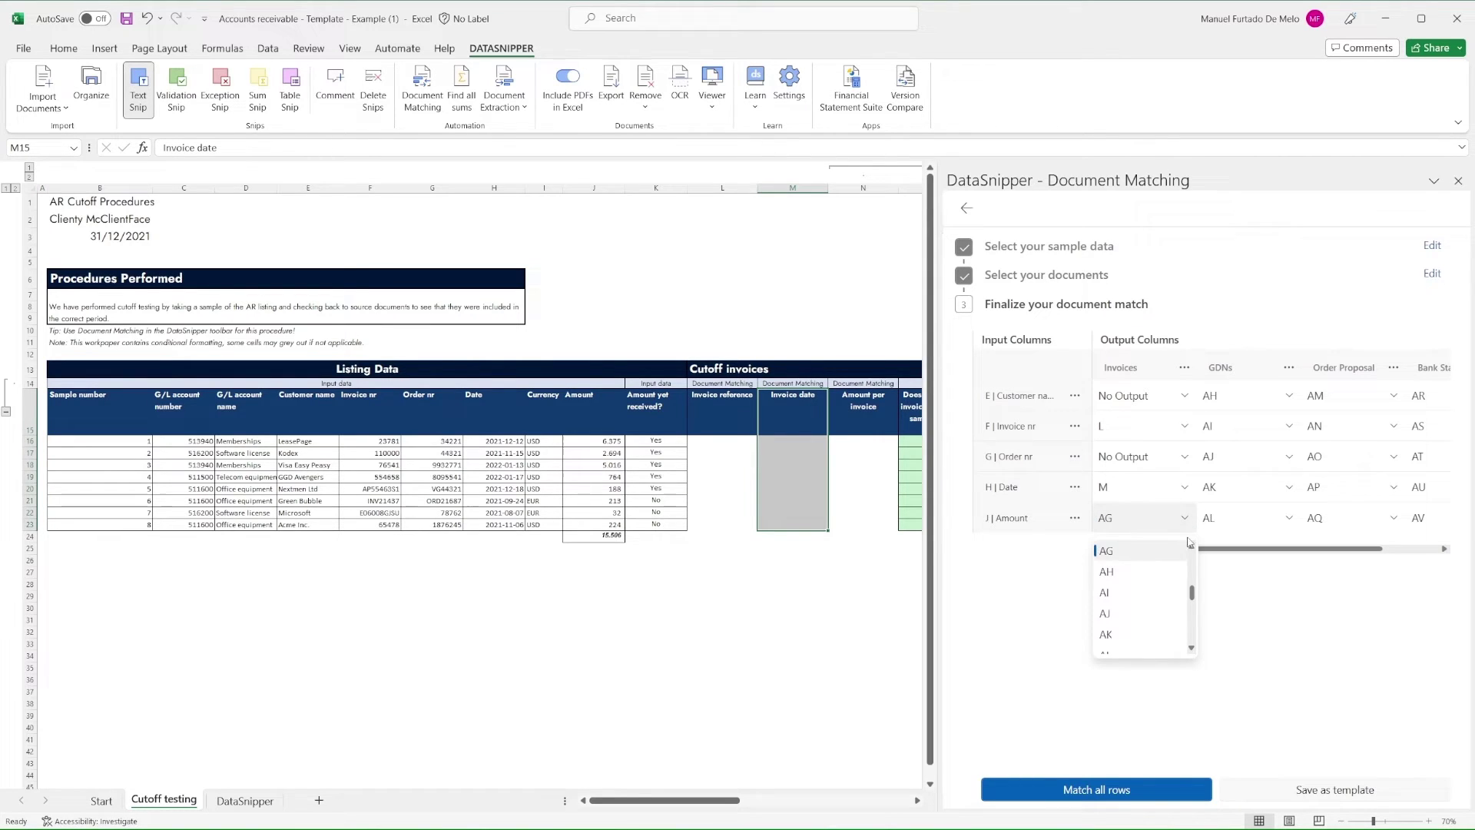
pyautogui.click(1192, 547)
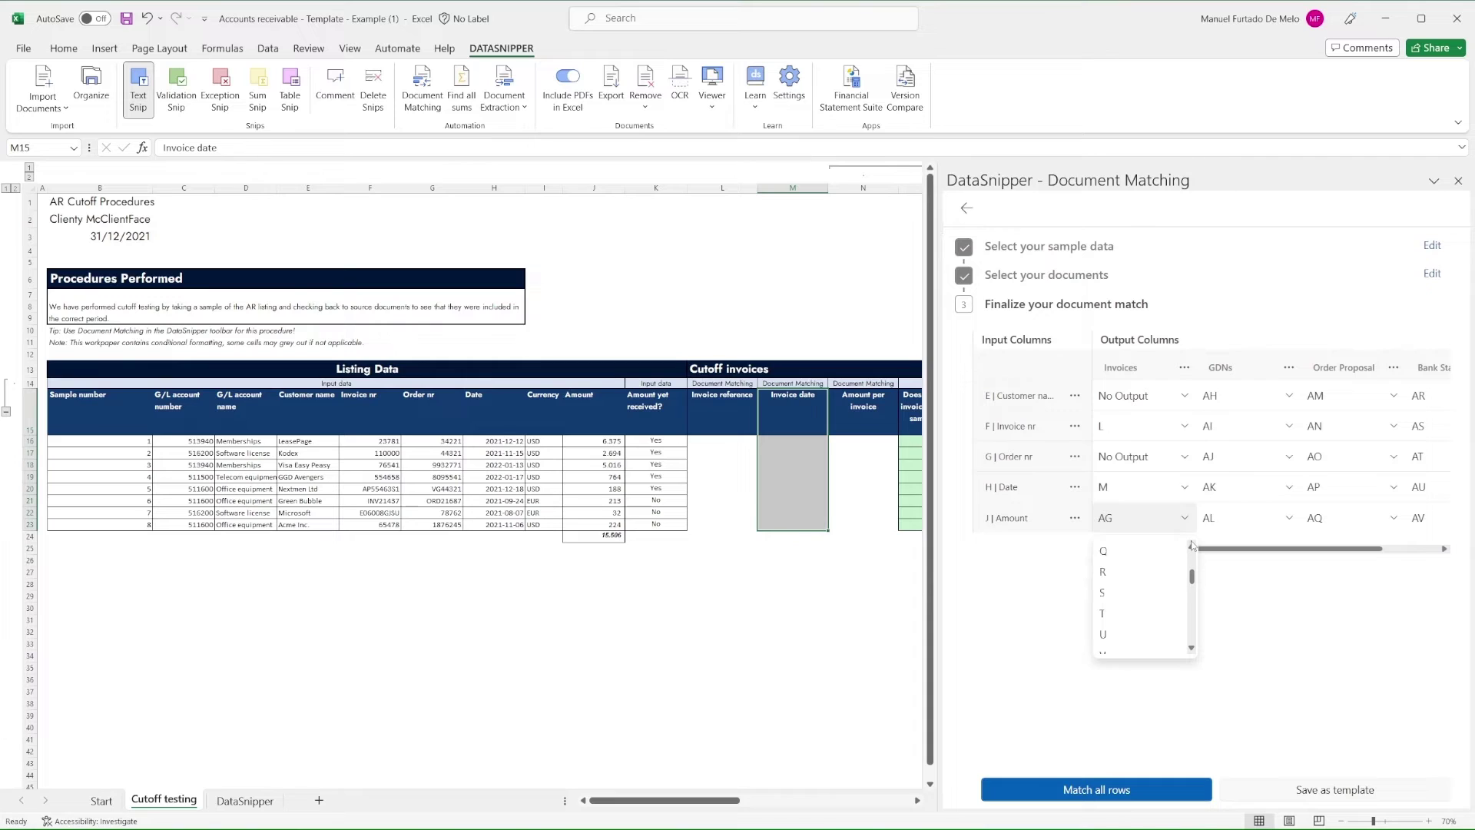
pyautogui.click(1145, 587)
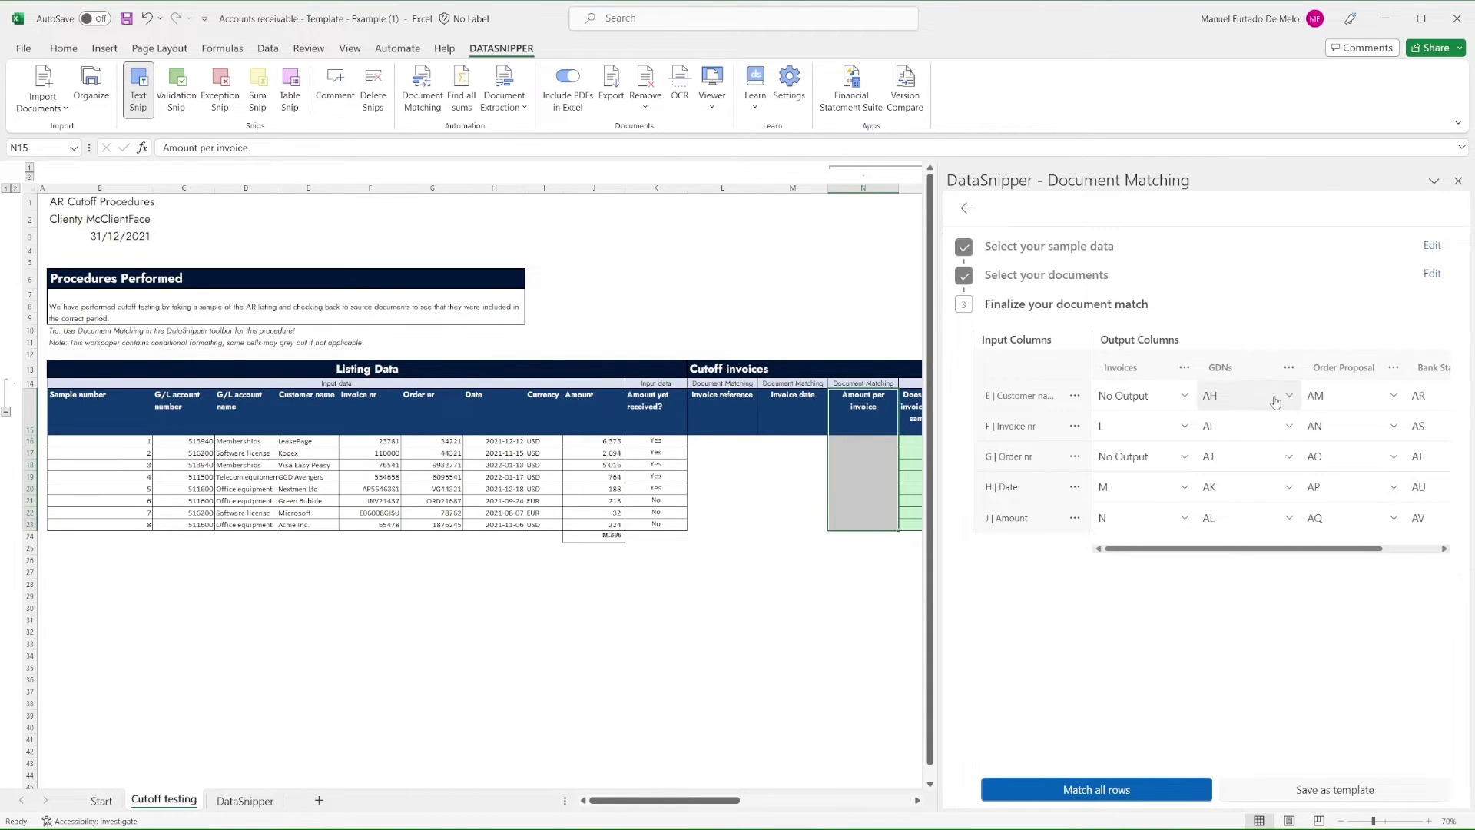
# Step: Set the customer name and invoice number to No Output for the GDNs folder
pyautogui.hscroll(5, 802, 511)
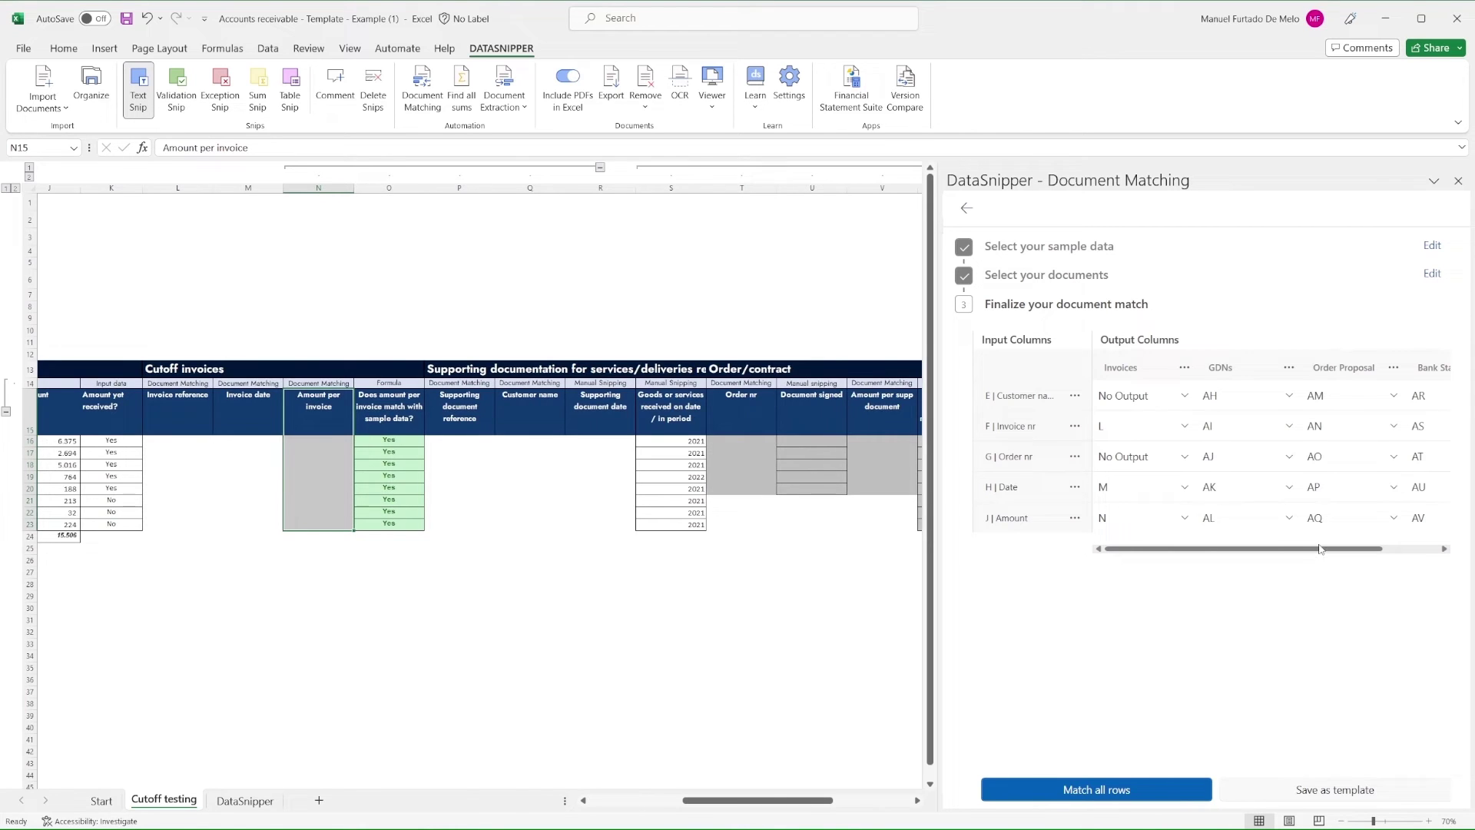
pyautogui.click(1244, 396)
pyautogui.click(1244, 431)
pyautogui.click(1245, 426)
pyautogui.click(1242, 464)
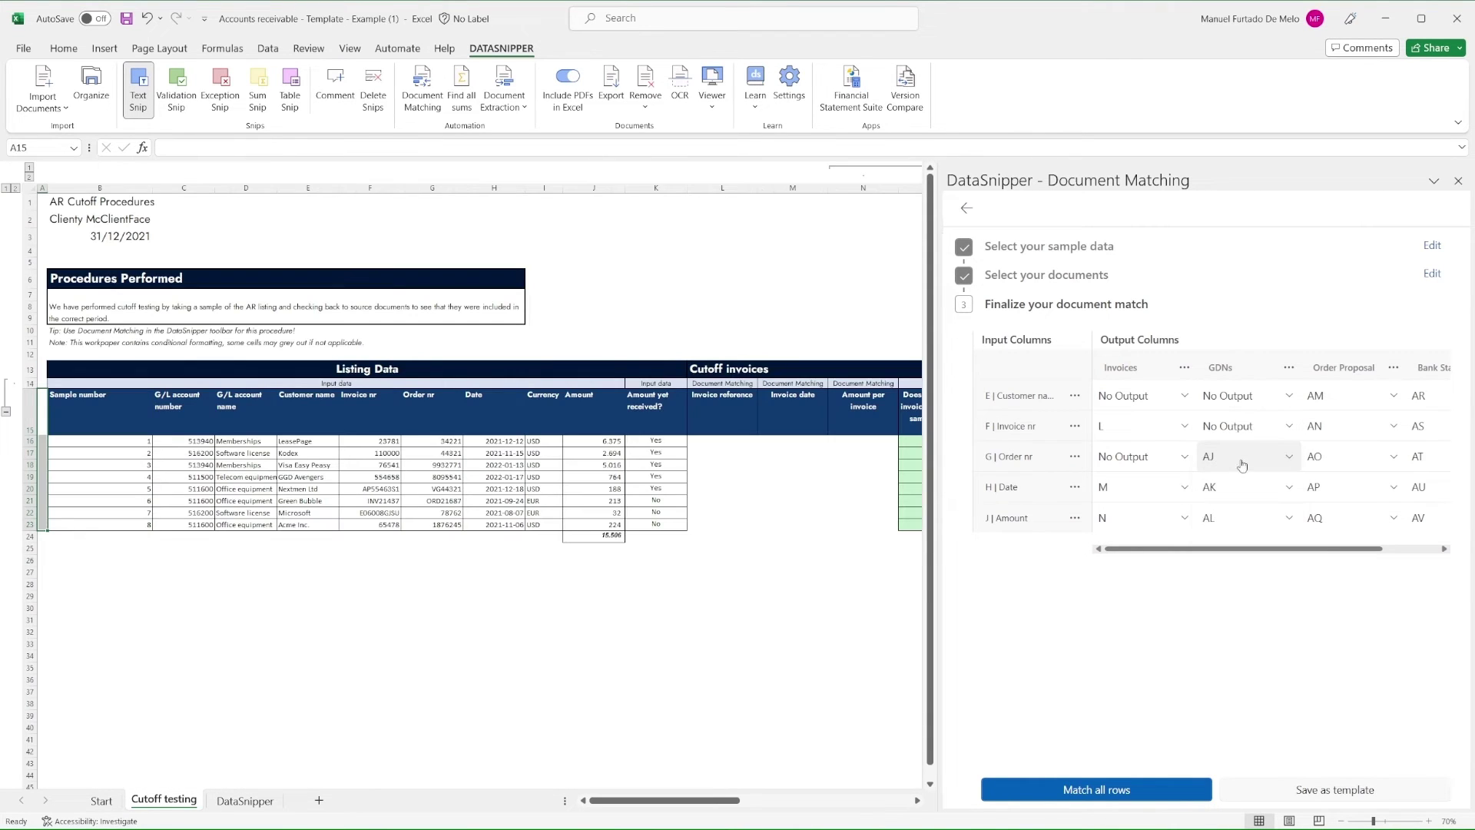
# Step: Send the GDNs folder's customer name to column Q and its order number to column P
pyautogui.click(1252, 461)
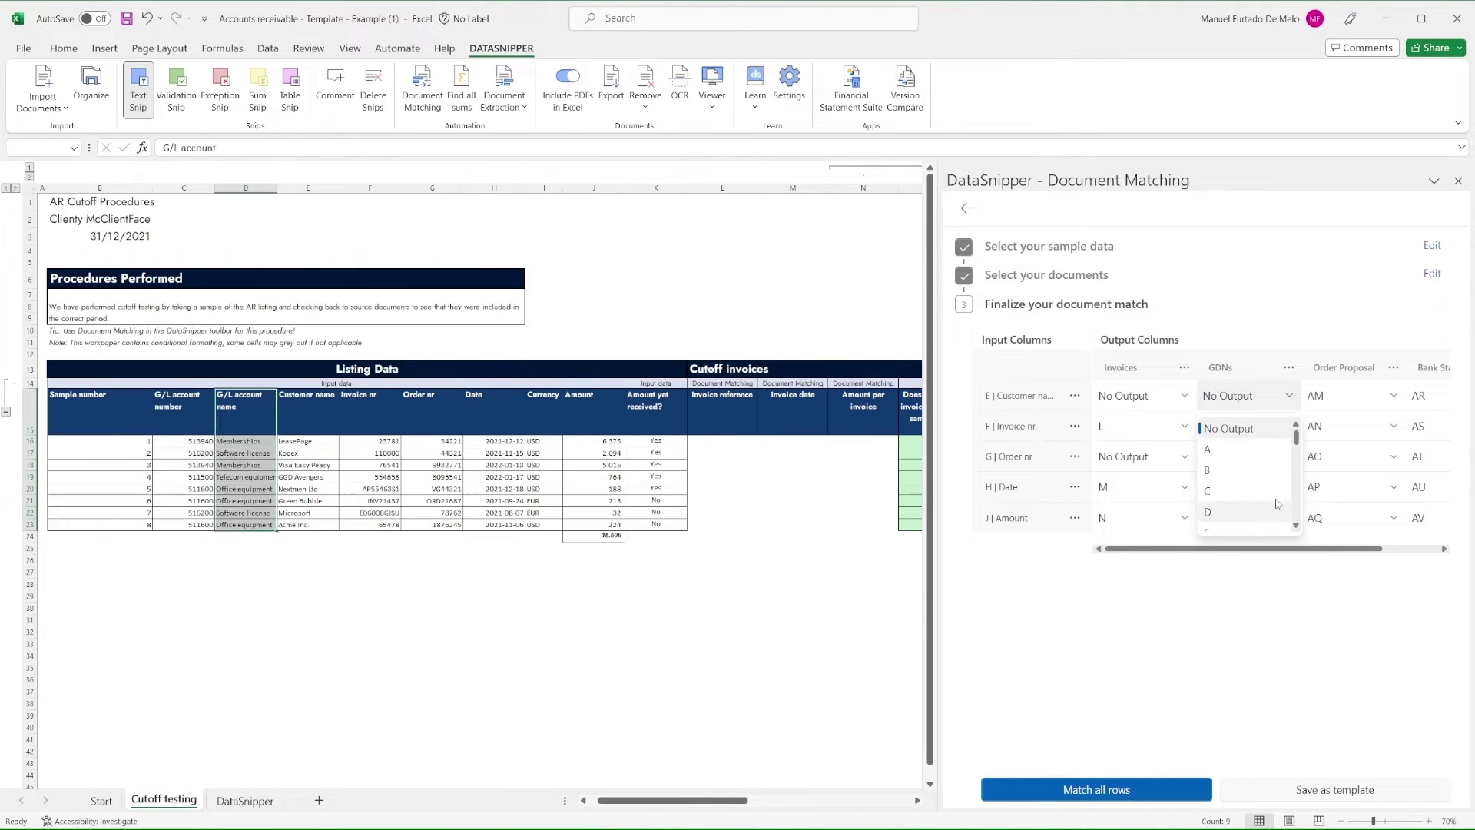
pyautogui.scroll(-4, 1237, 484)
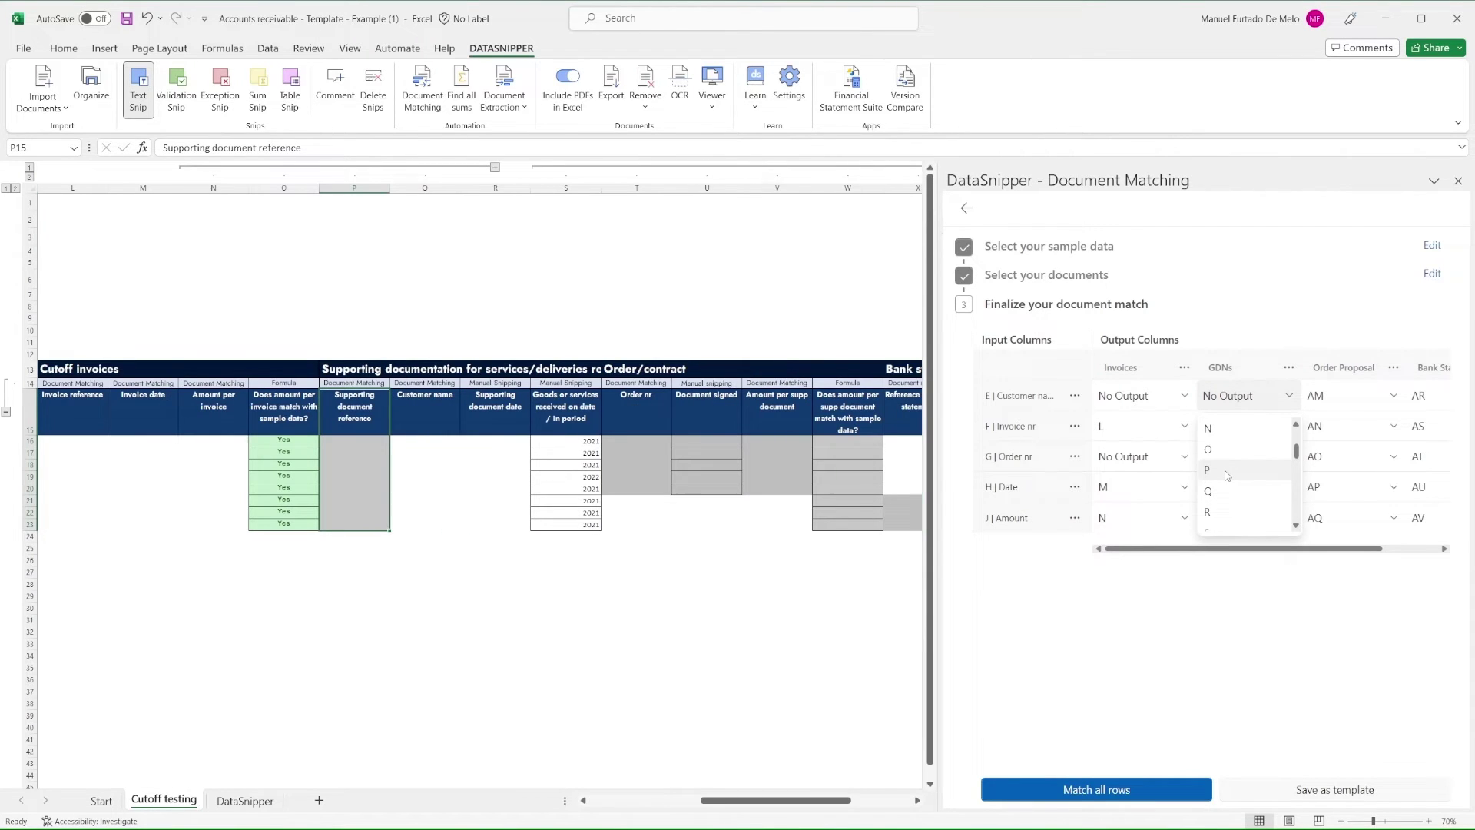
pyautogui.click(1227, 471)
pyautogui.click(1252, 396)
pyautogui.click(1264, 451)
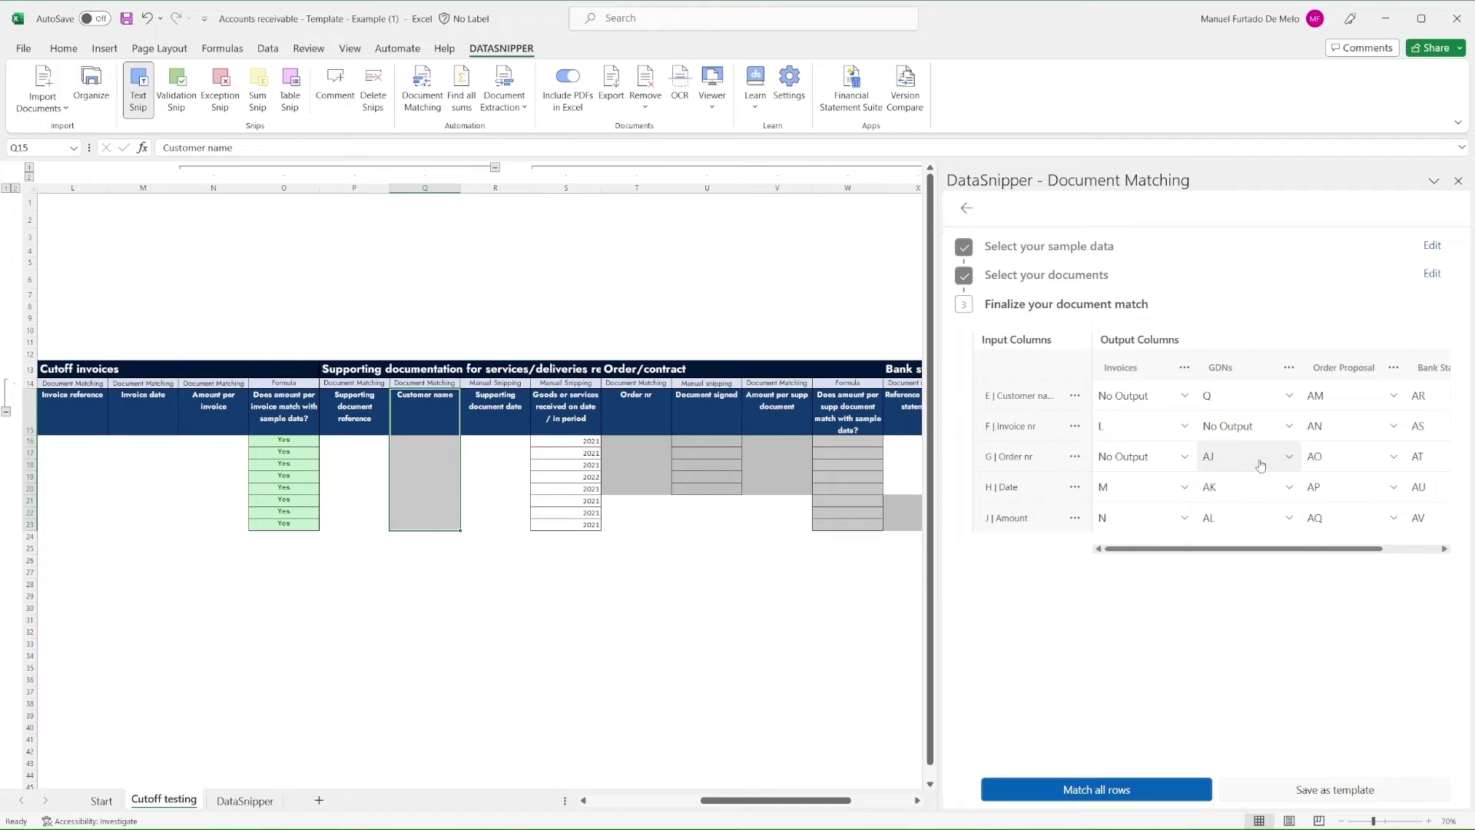
pyautogui.click(1261, 458)
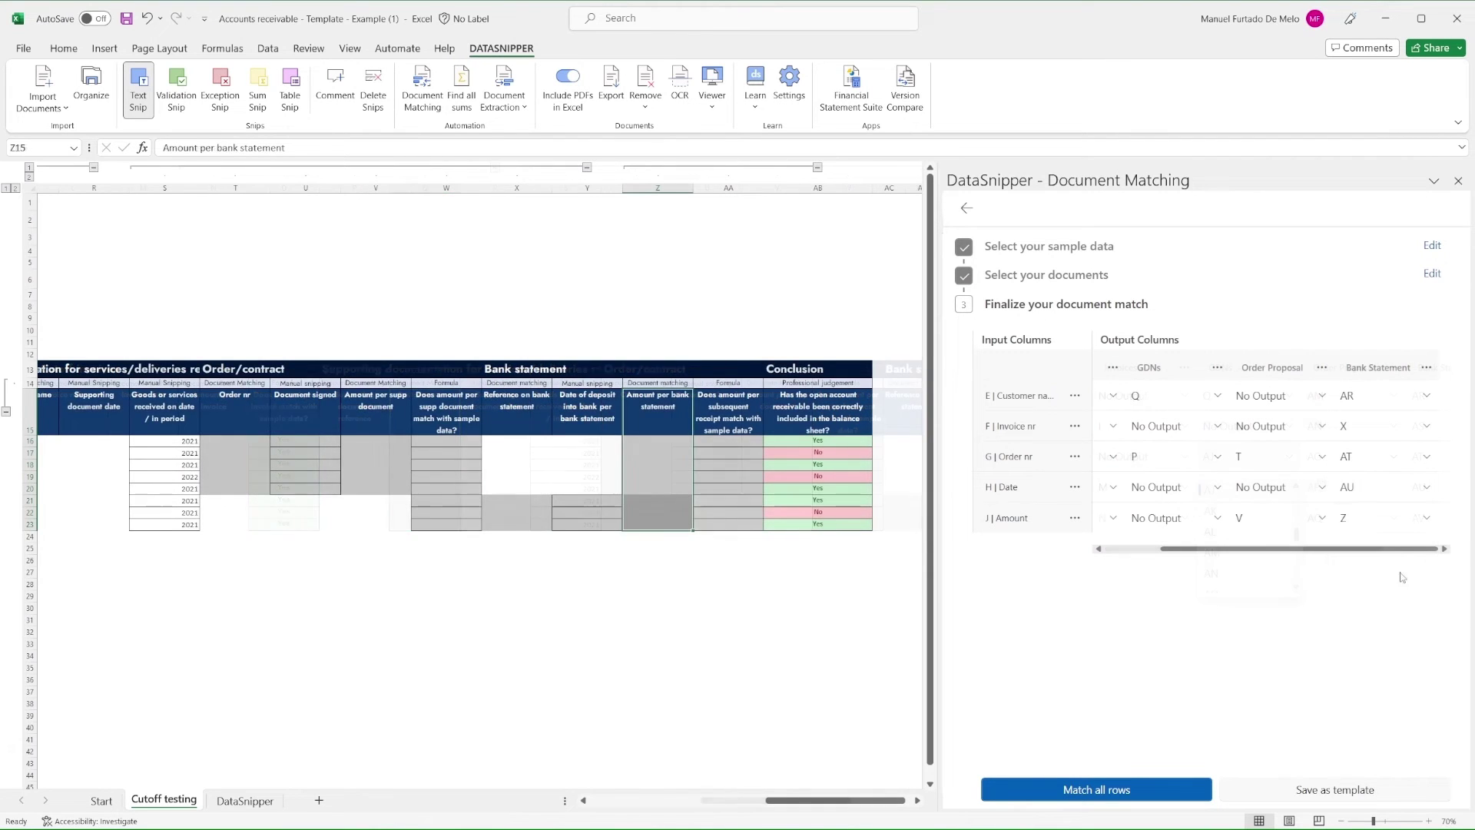
# Step: Set the date and order number to No Output for the Bank Statement folder
pyautogui.click(1375, 457)
pyautogui.click(1372, 461)
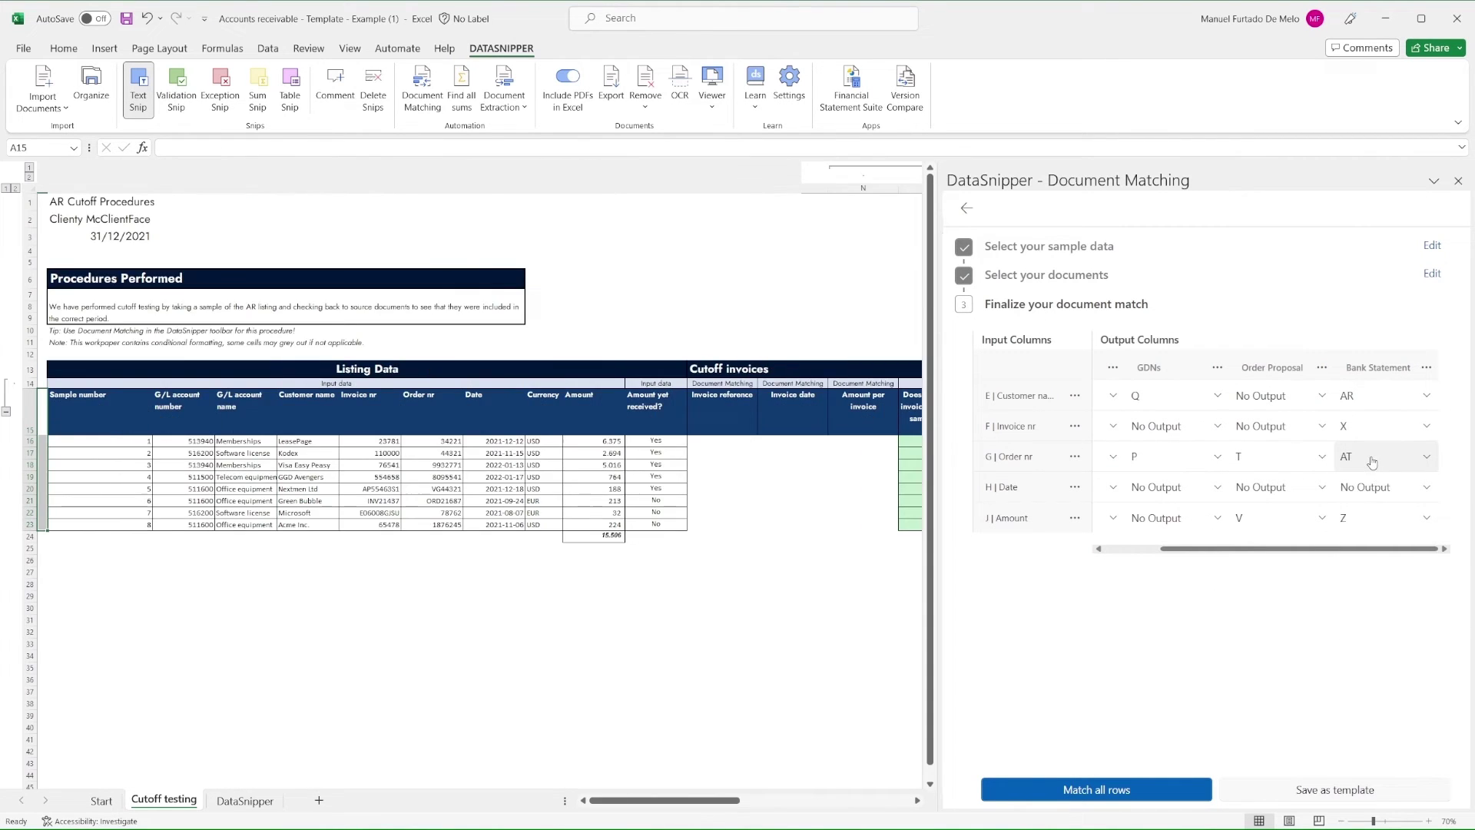
pyautogui.click(1372, 461)
pyautogui.click(1371, 489)
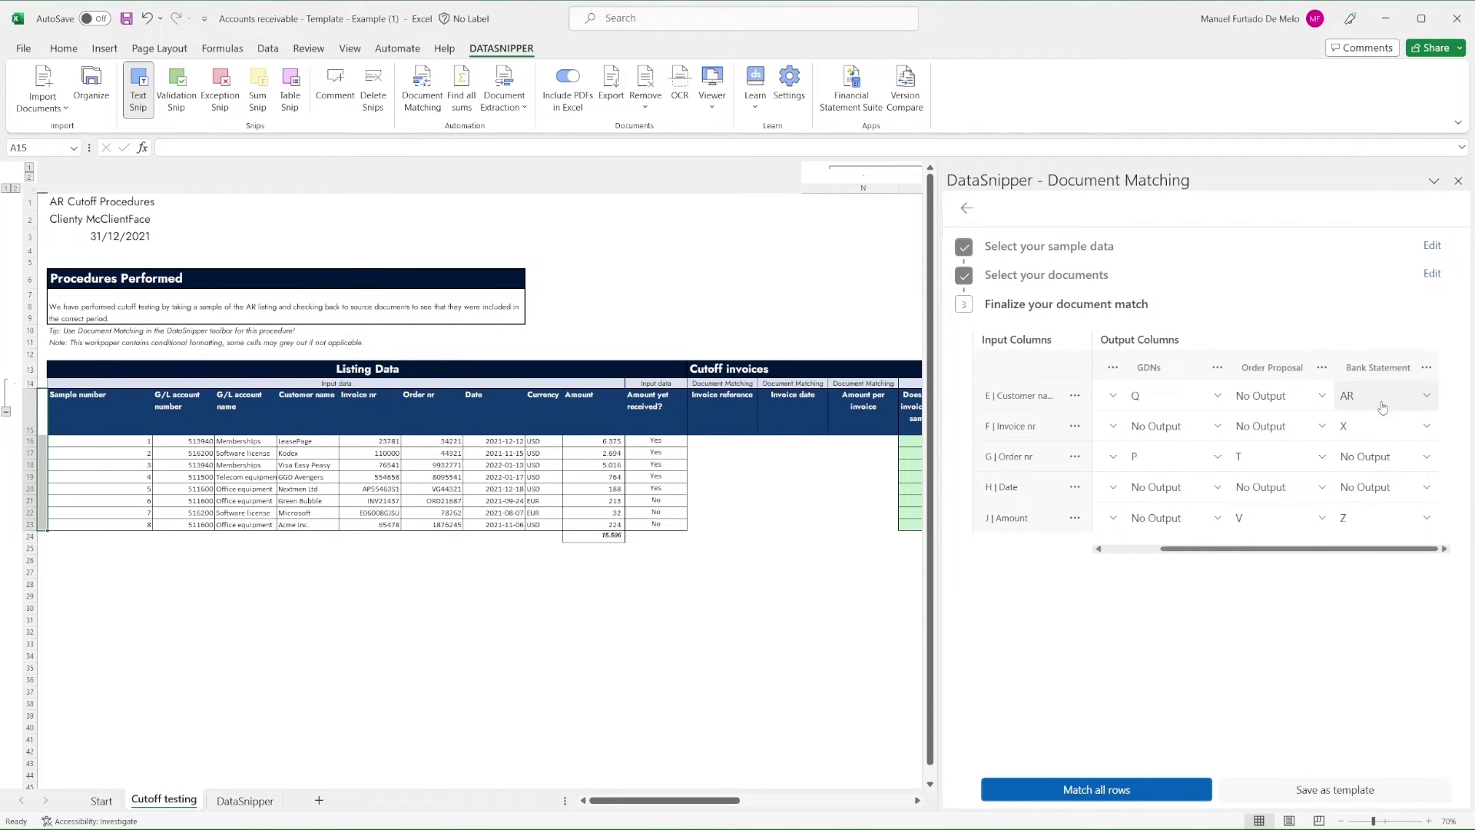
# Step: Set the customer name to No Output for the Bank Statement folder and run the document match on all rows
pyautogui.click(1383, 407)
pyautogui.click(1383, 426)
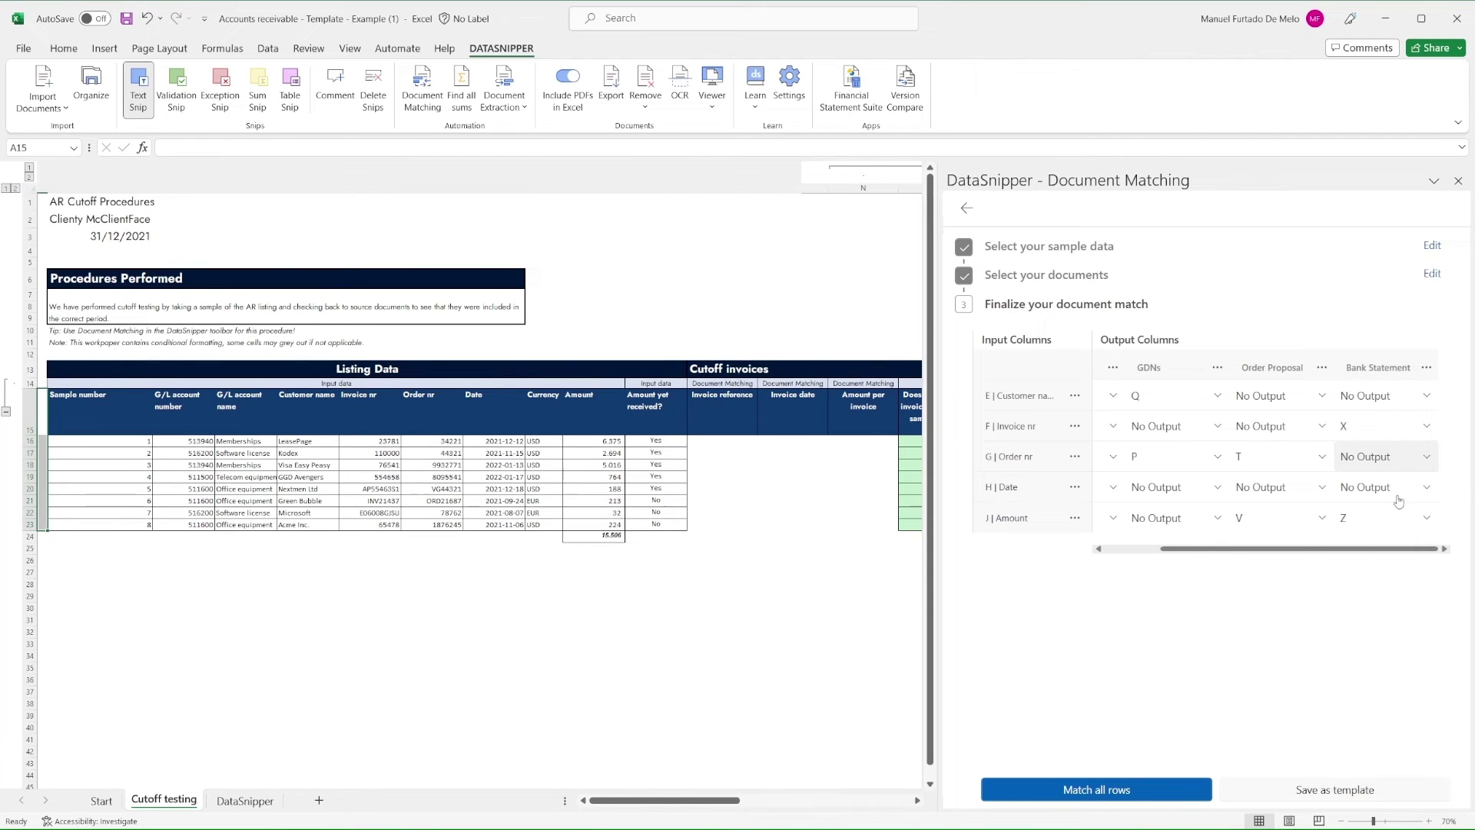
pyautogui.click(1115, 790)
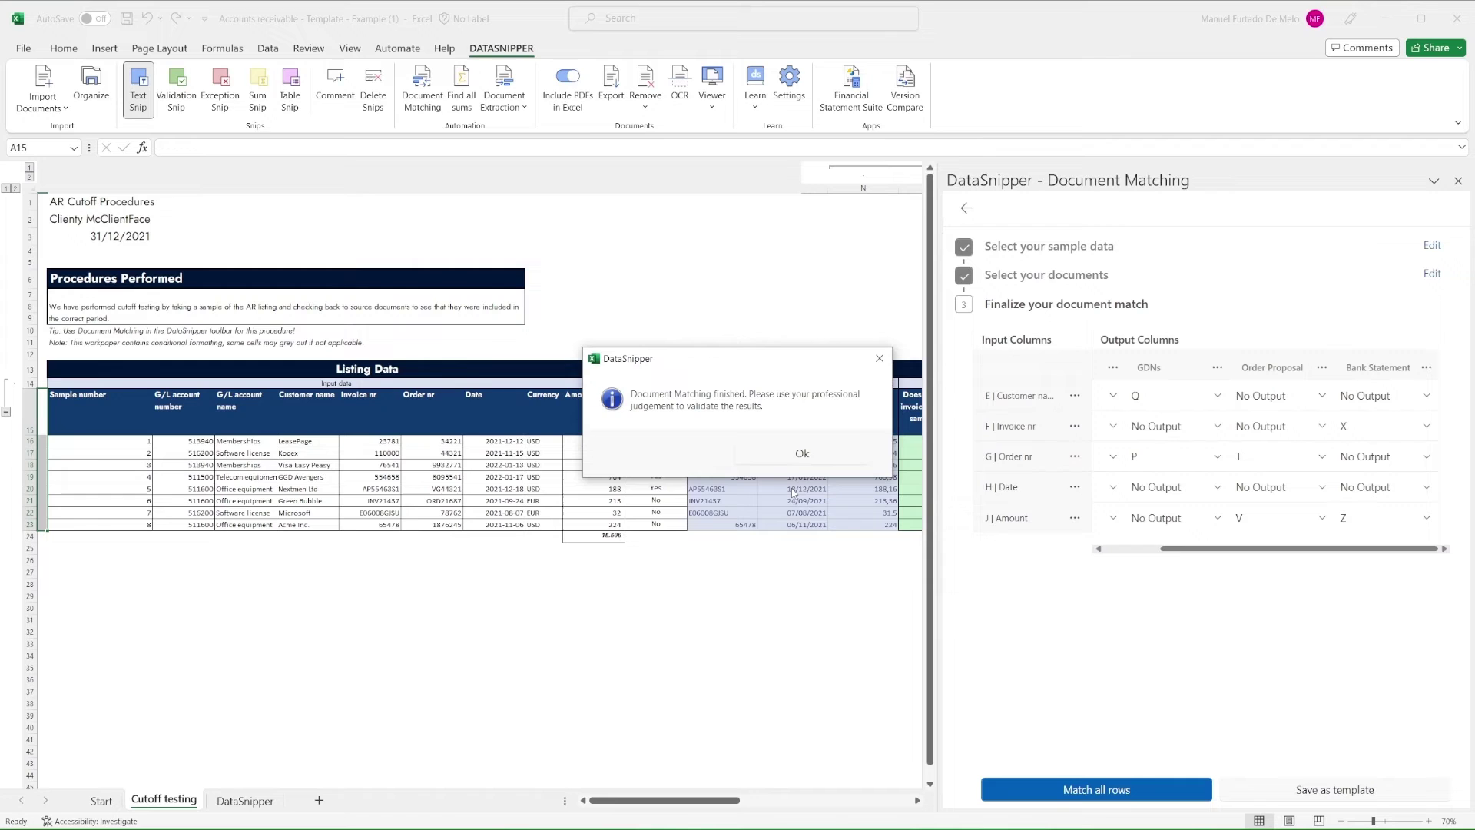
pyautogui.click(803, 453)
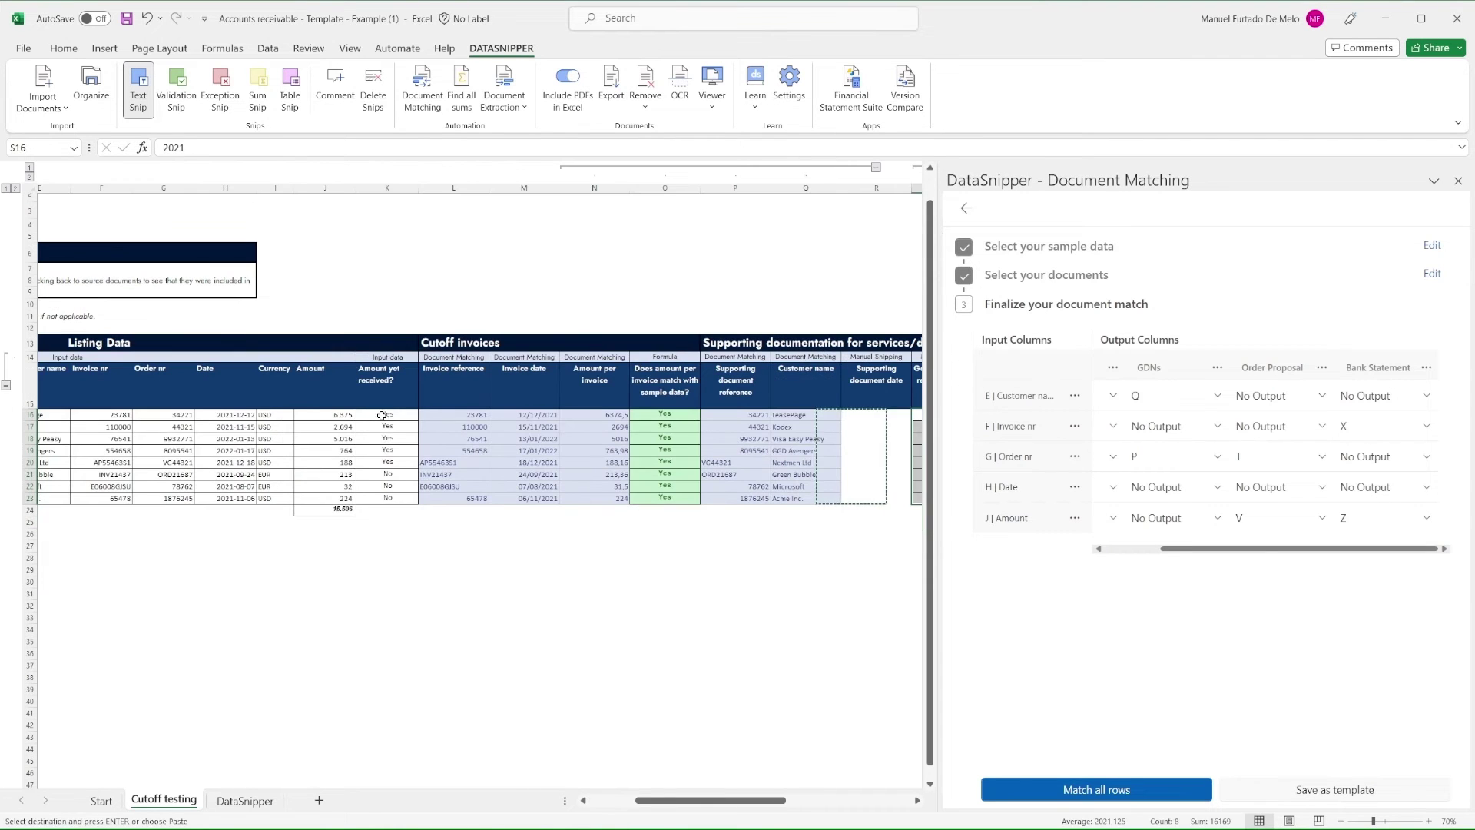
# Step: Review the matched invoice references and amounts in the Cutoff invoices section against their source invoices
pyautogui.click(452, 421)
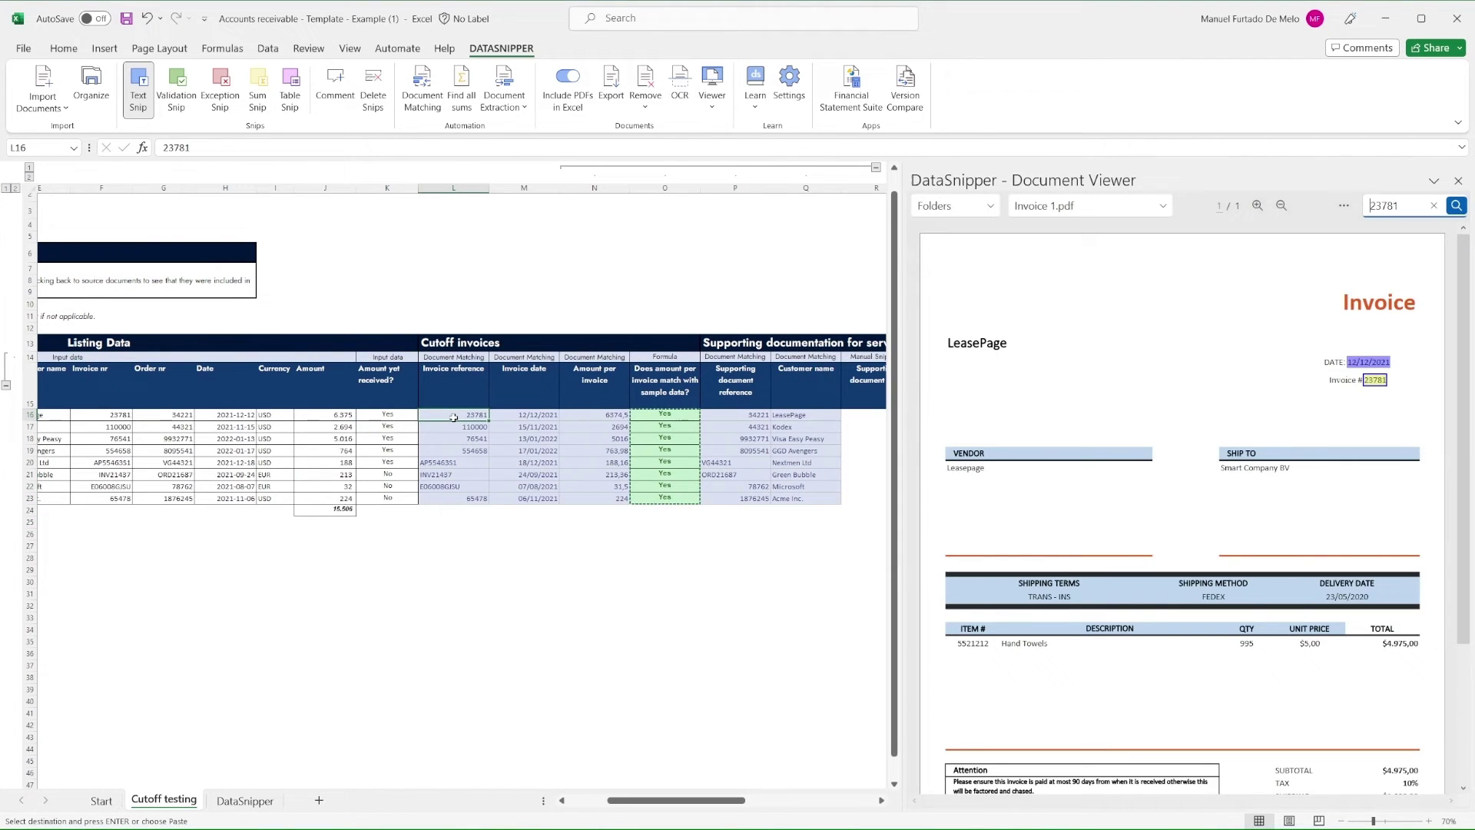
pyautogui.press('Down')
pyautogui.press('Down')
pyautogui.press('Down')
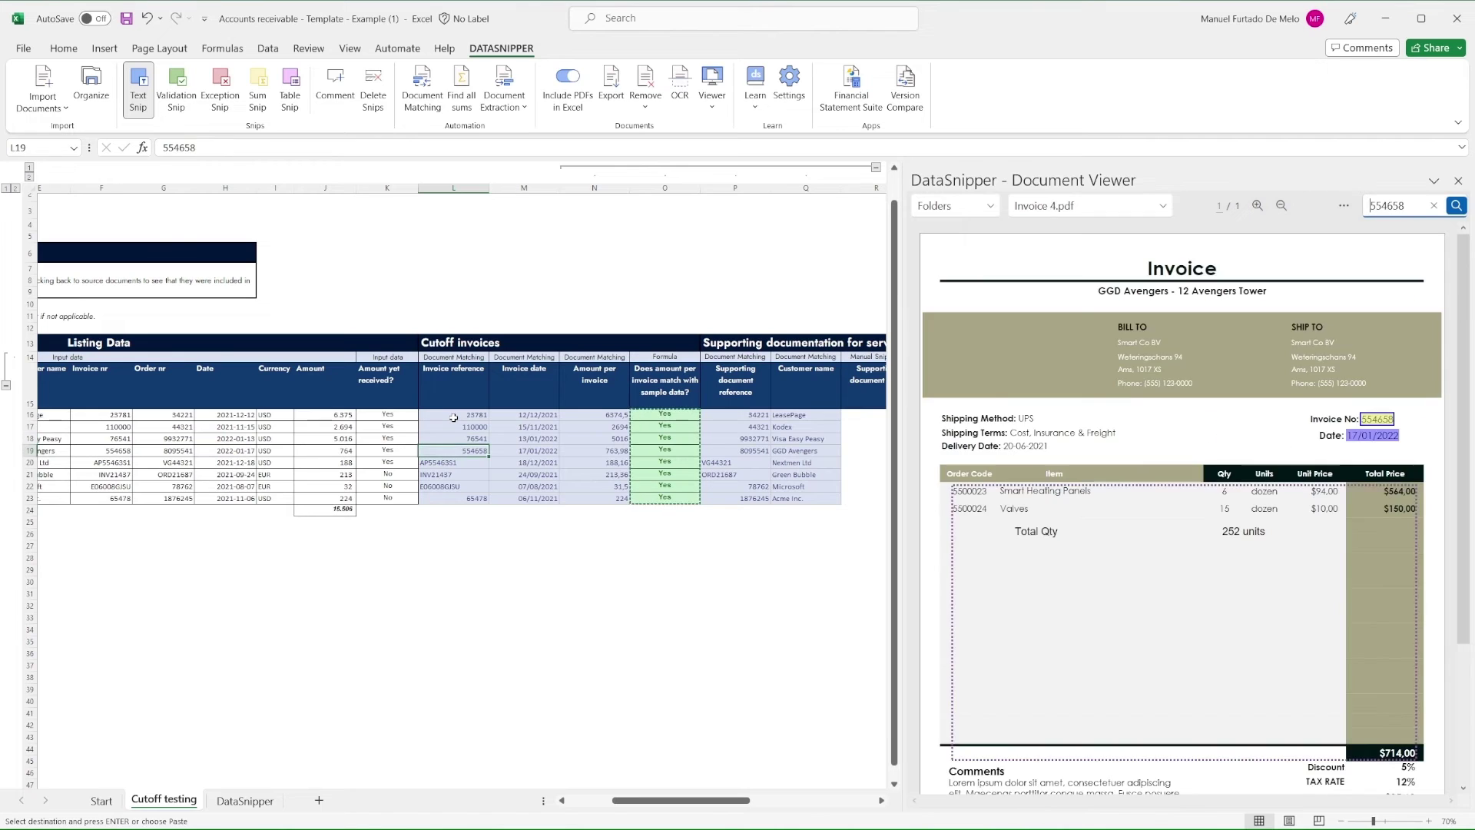
pyautogui.press('Right')
pyautogui.press('Right')
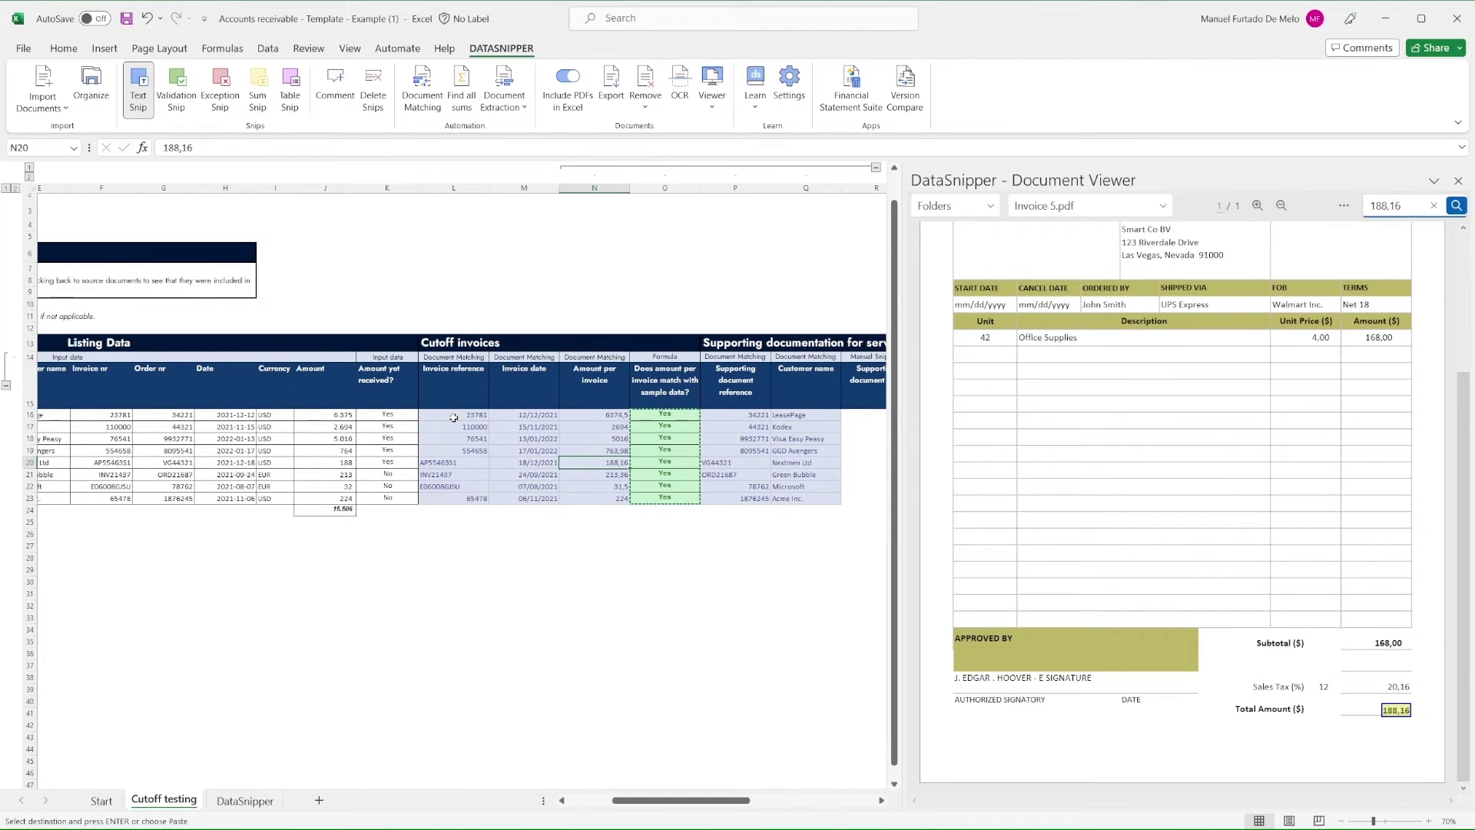
# Step: Text-snip the delivery date 24-12-2021 from GDN 1 into the LeasePage row's supporting document date, cell R16
pyautogui.hscroll(4, 749, 459)
pyautogui.click(698, 413)
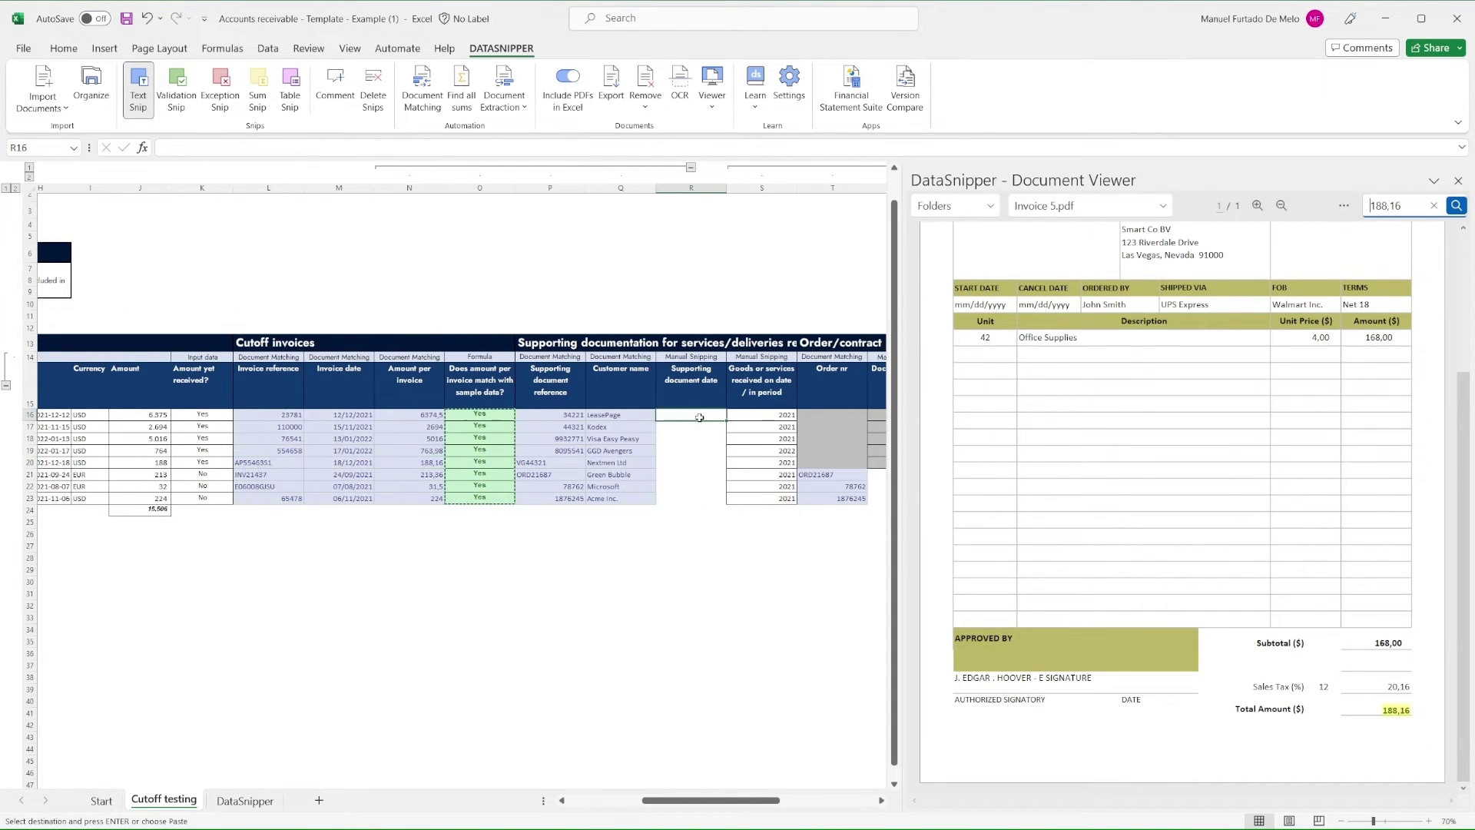
pyautogui.click(635, 415)
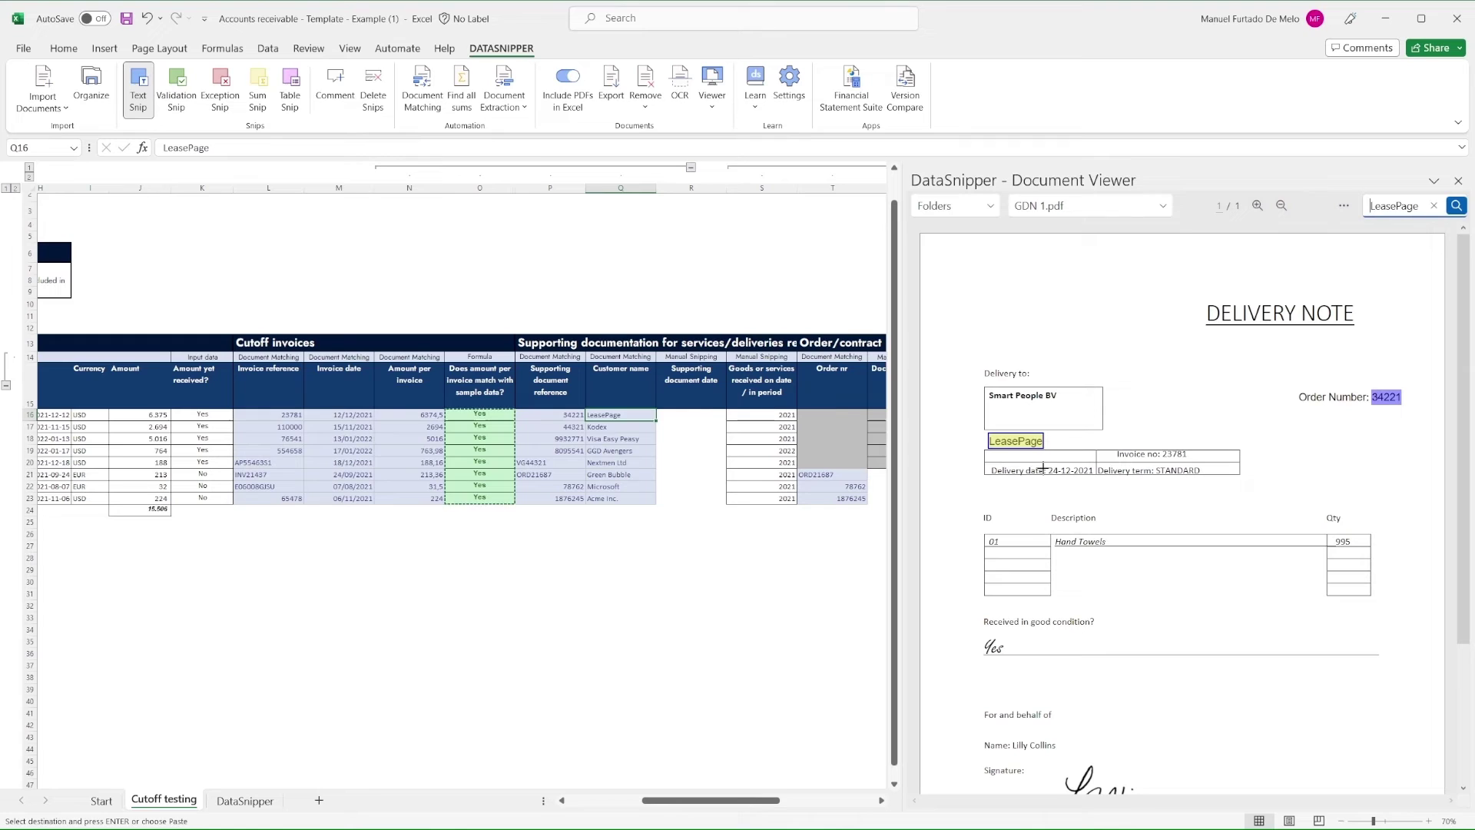
pyautogui.press('Right')
pyautogui.moveTo(1044, 464); pyautogui.dragTo(1099, 483)
# Step: Snip the supporting document dates for Kodex (19-12-2021 from GDN 2) and Acme Inc. (24-12-2021 from GDN 8) into column R
pyautogui.click(624, 428)
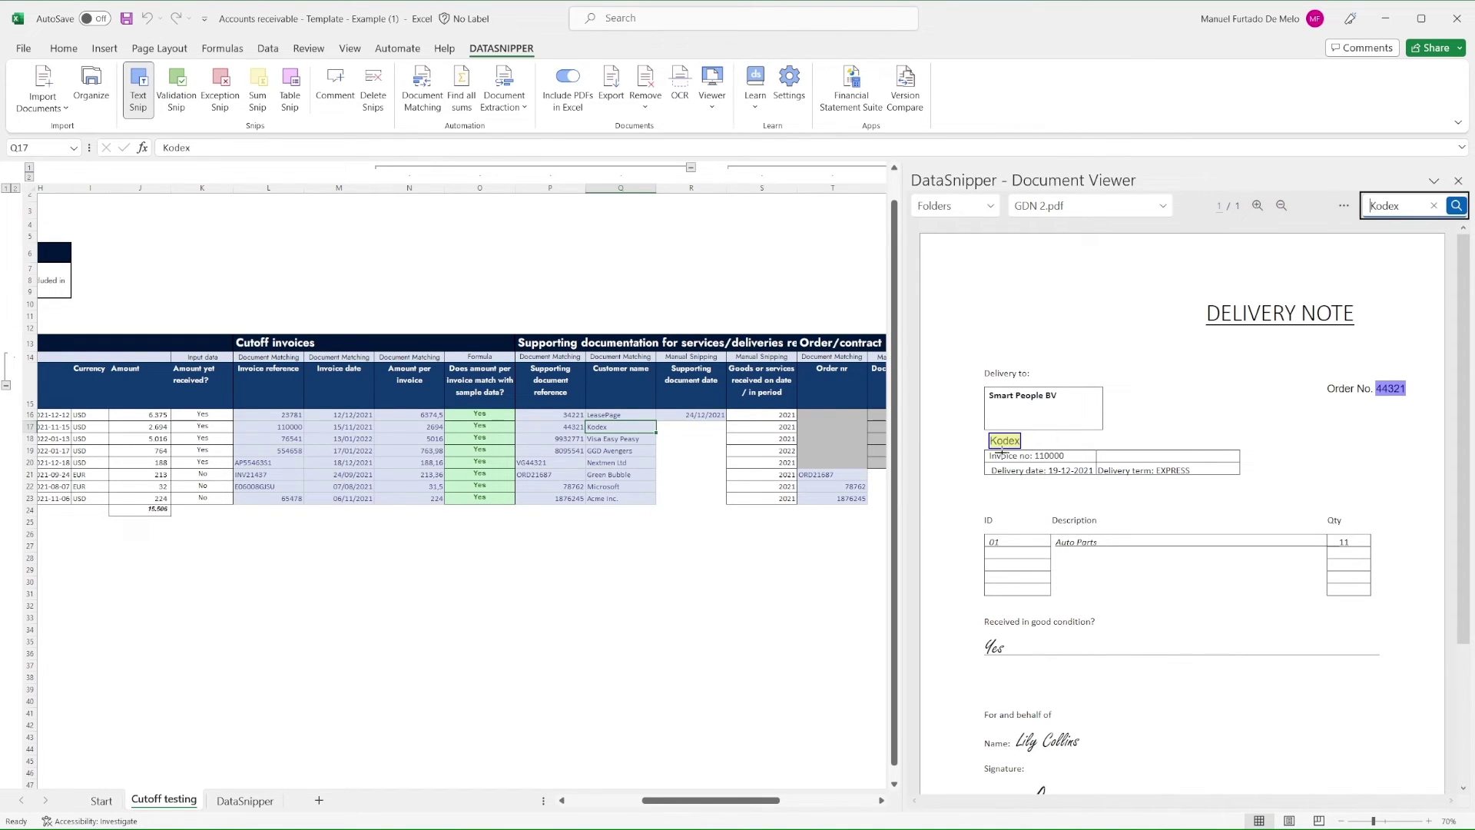
pyautogui.press('Right')
pyautogui.moveTo(1046, 463); pyautogui.dragTo(1097, 482)
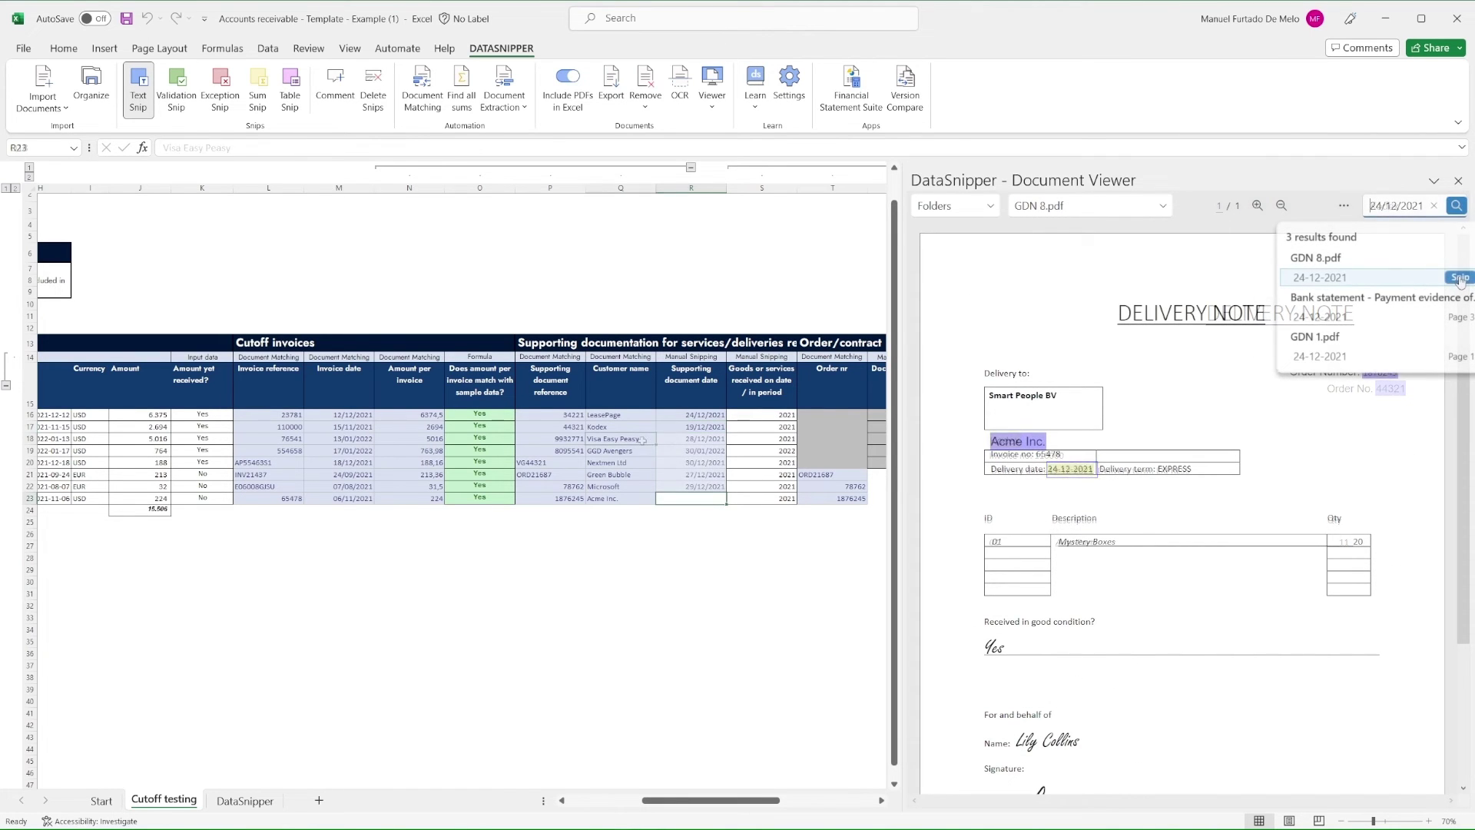
pyautogui.click(1459, 278)
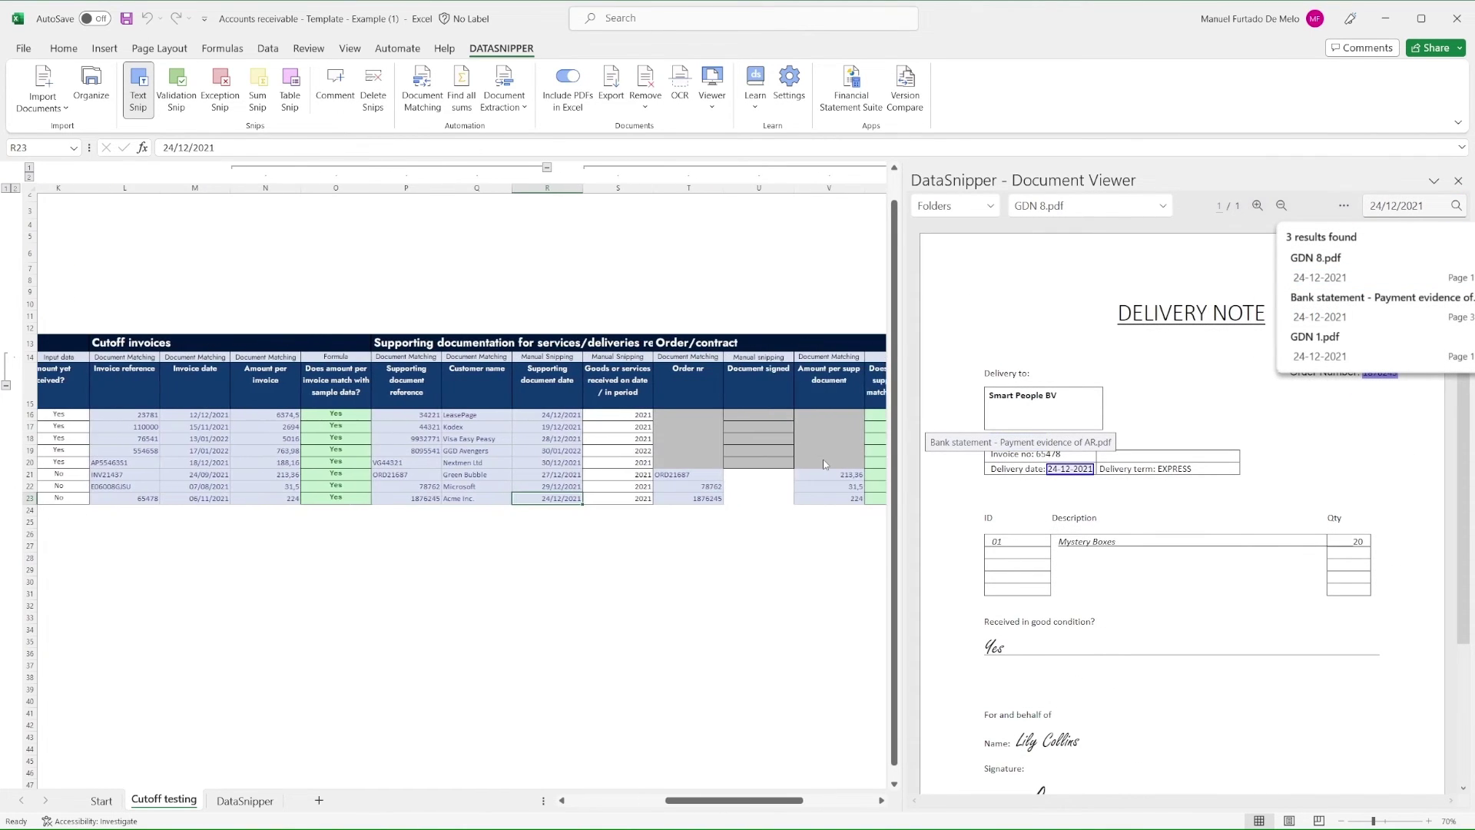
# Step: Mark the order proposal for ORD21687 as signed with a Validation Snip around the CEO's signature
pyautogui.click(596, 472)
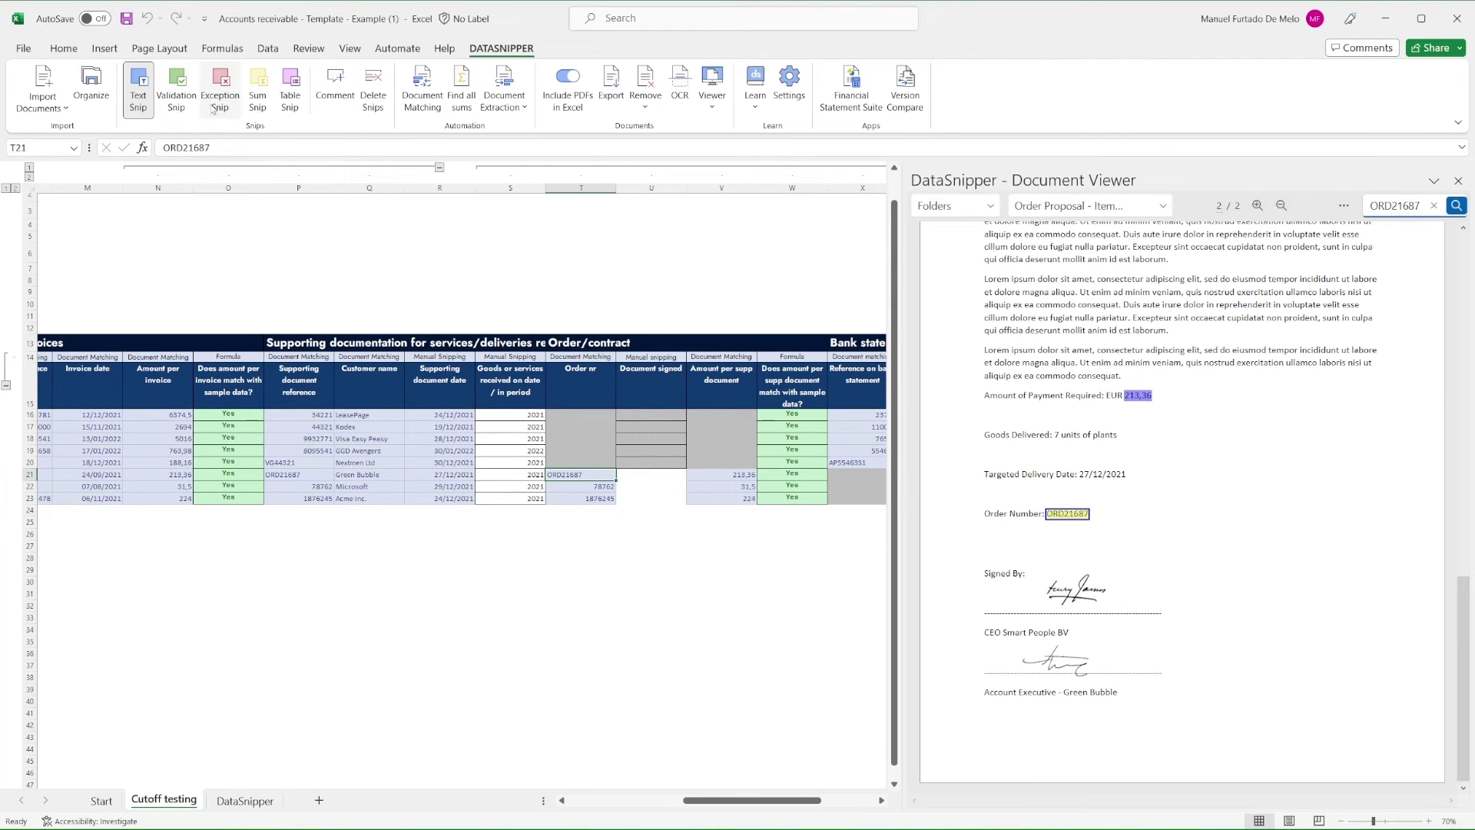
pyautogui.click(176, 90)
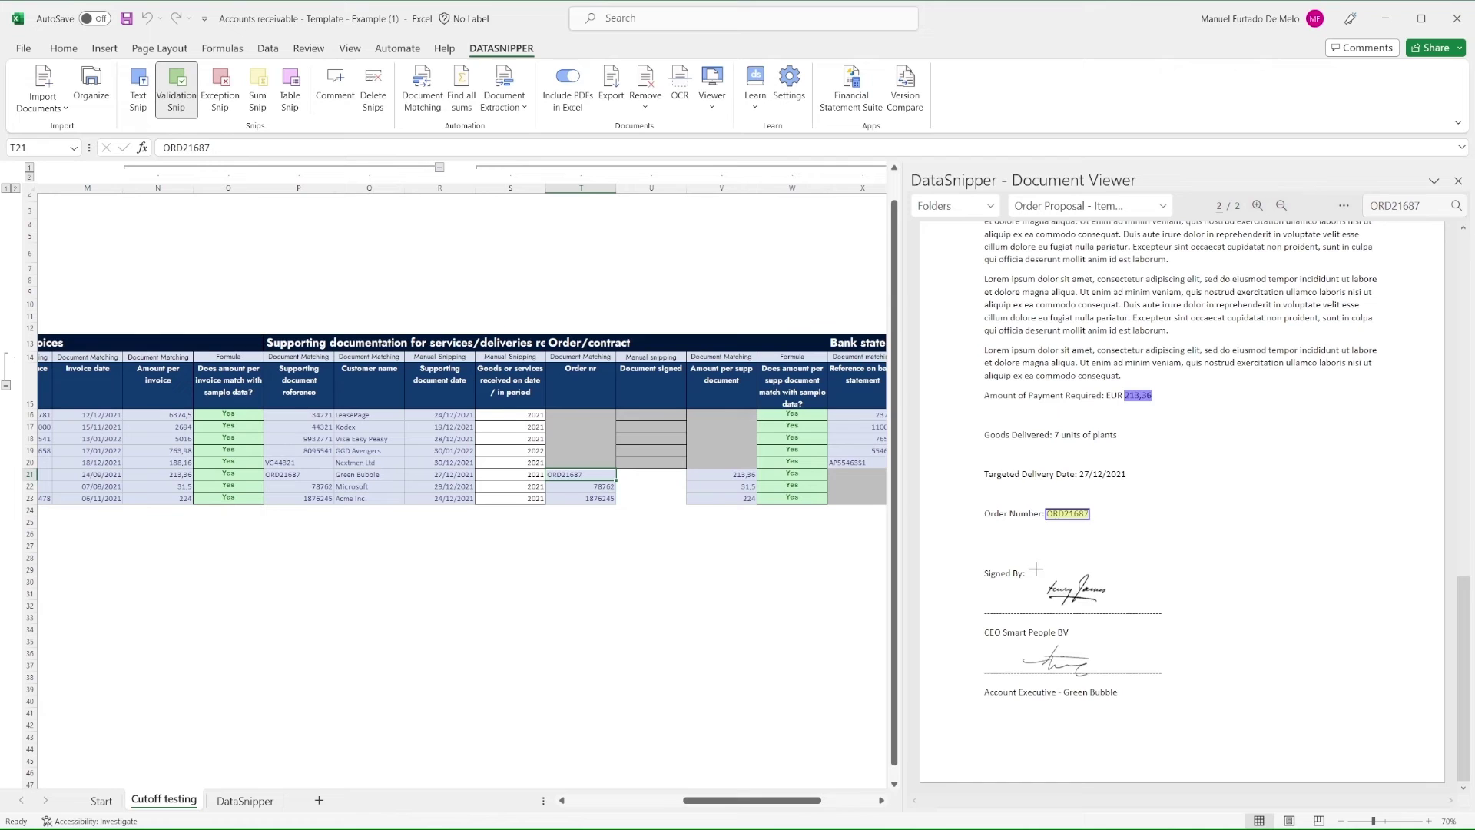
pyautogui.moveTo(1037, 569)
pyautogui.mouseDown()
pyautogui.moveTo(1137, 609)
pyautogui.moveTo(1126, 628)
pyautogui.mouseUp()
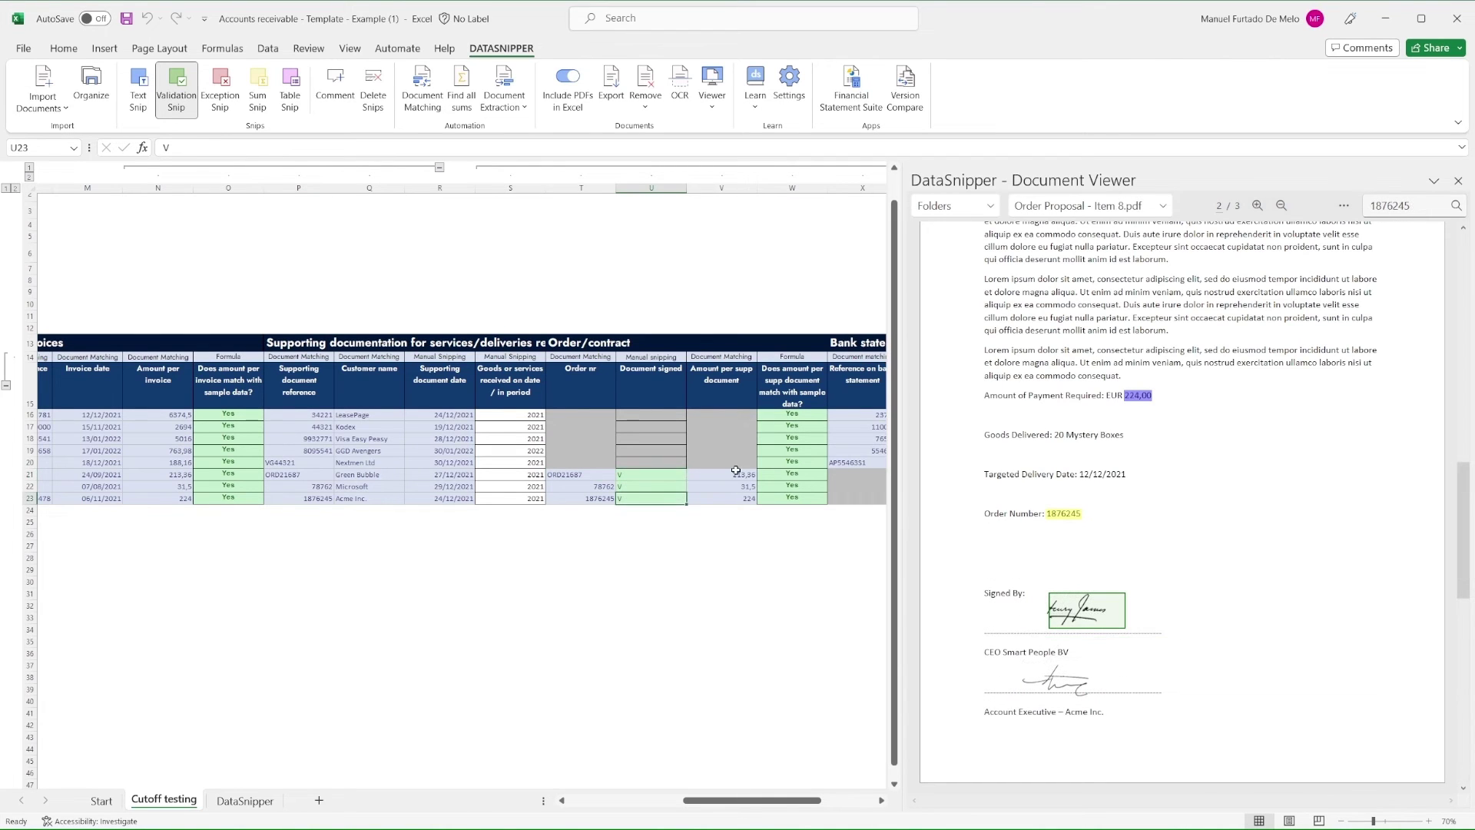
# Step: Text-snip the deposit date 18-01-2022 from the bank statement into the LeasePage row's date of deposit, cell Y16
pyautogui.hscroll(1, 774, 467)
pyautogui.hscroll(3, 775, 467)
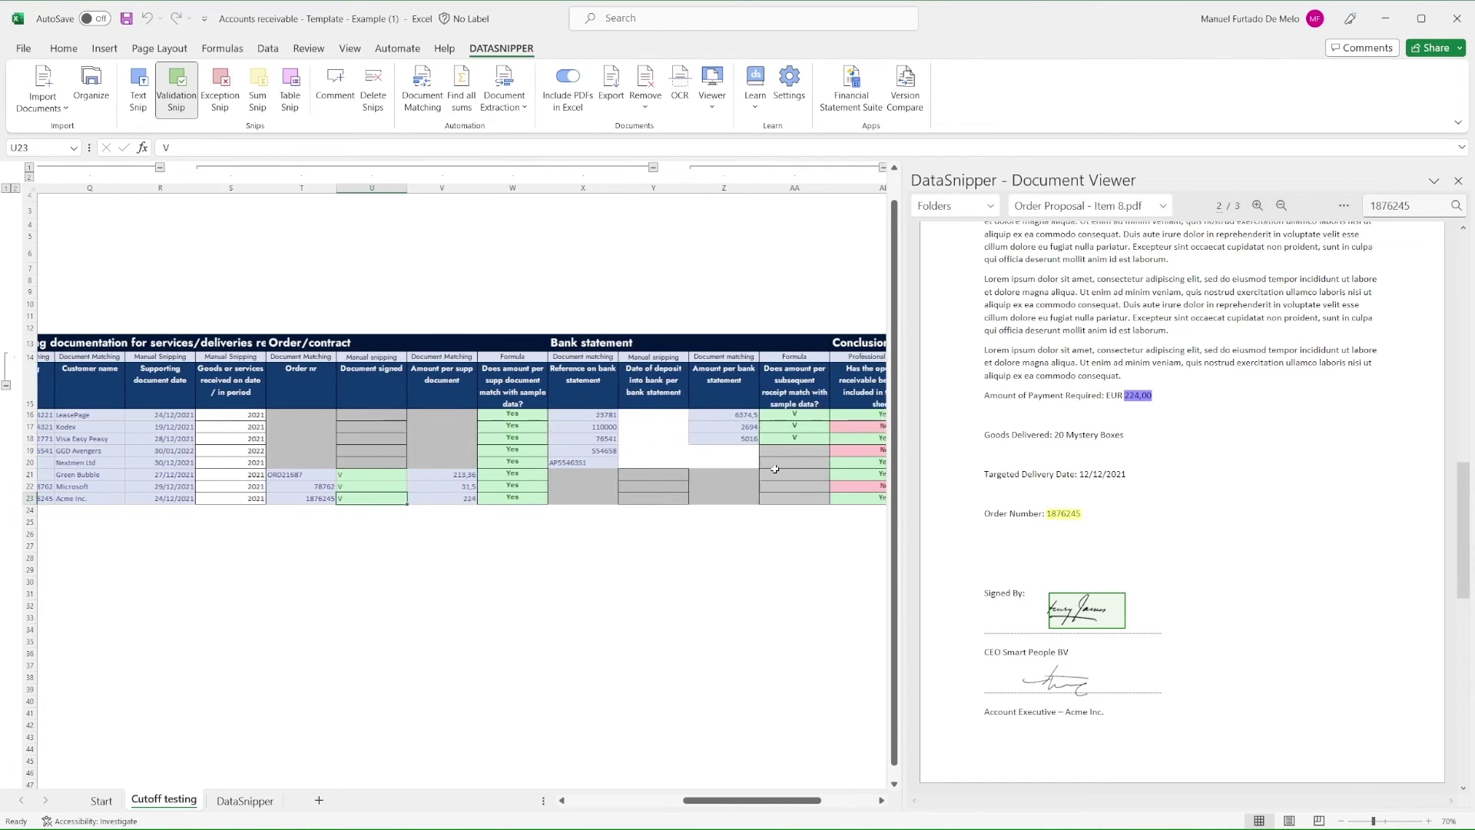
pyautogui.click(597, 417)
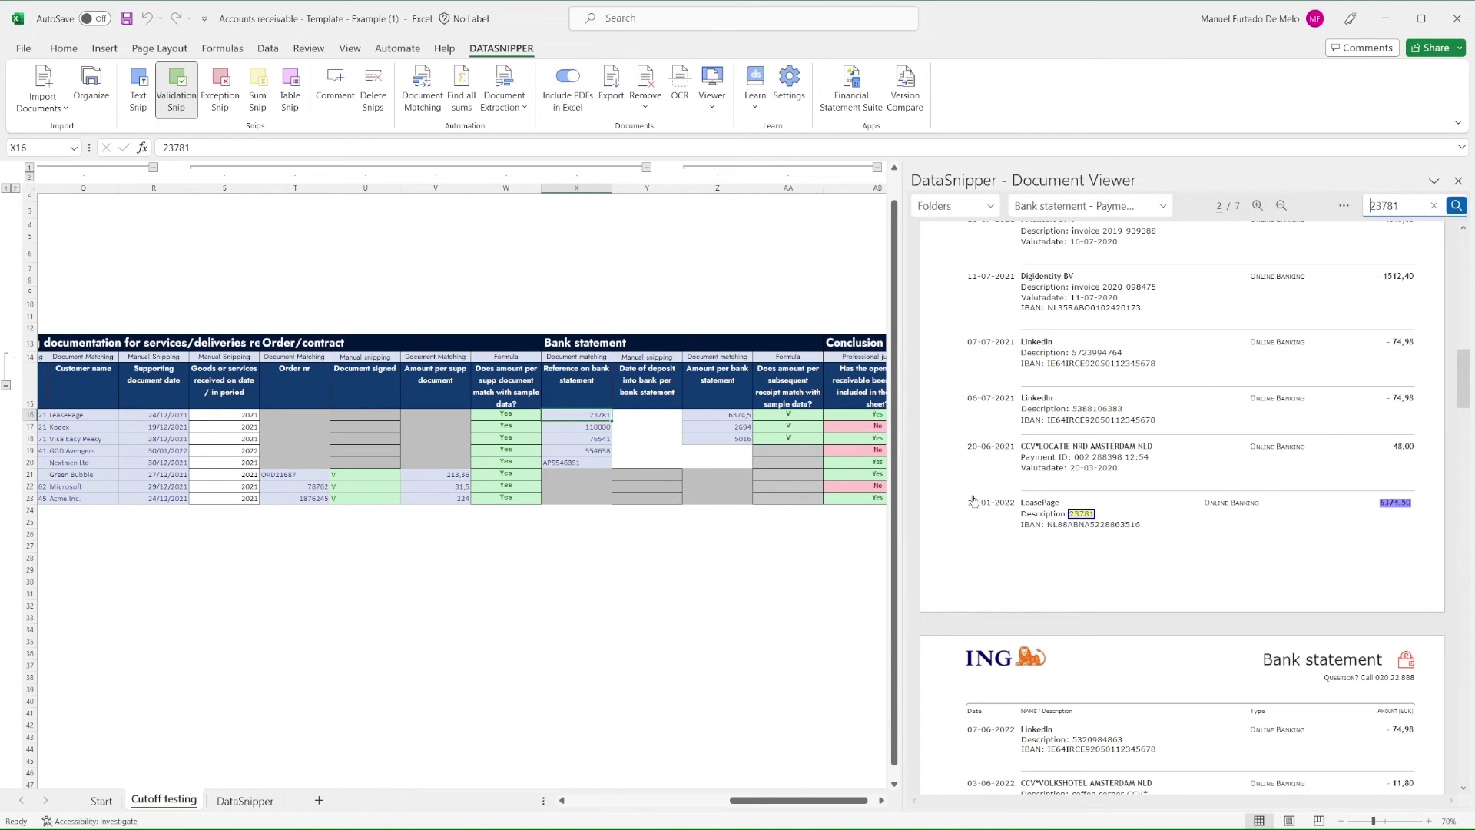
pyautogui.click(138, 91)
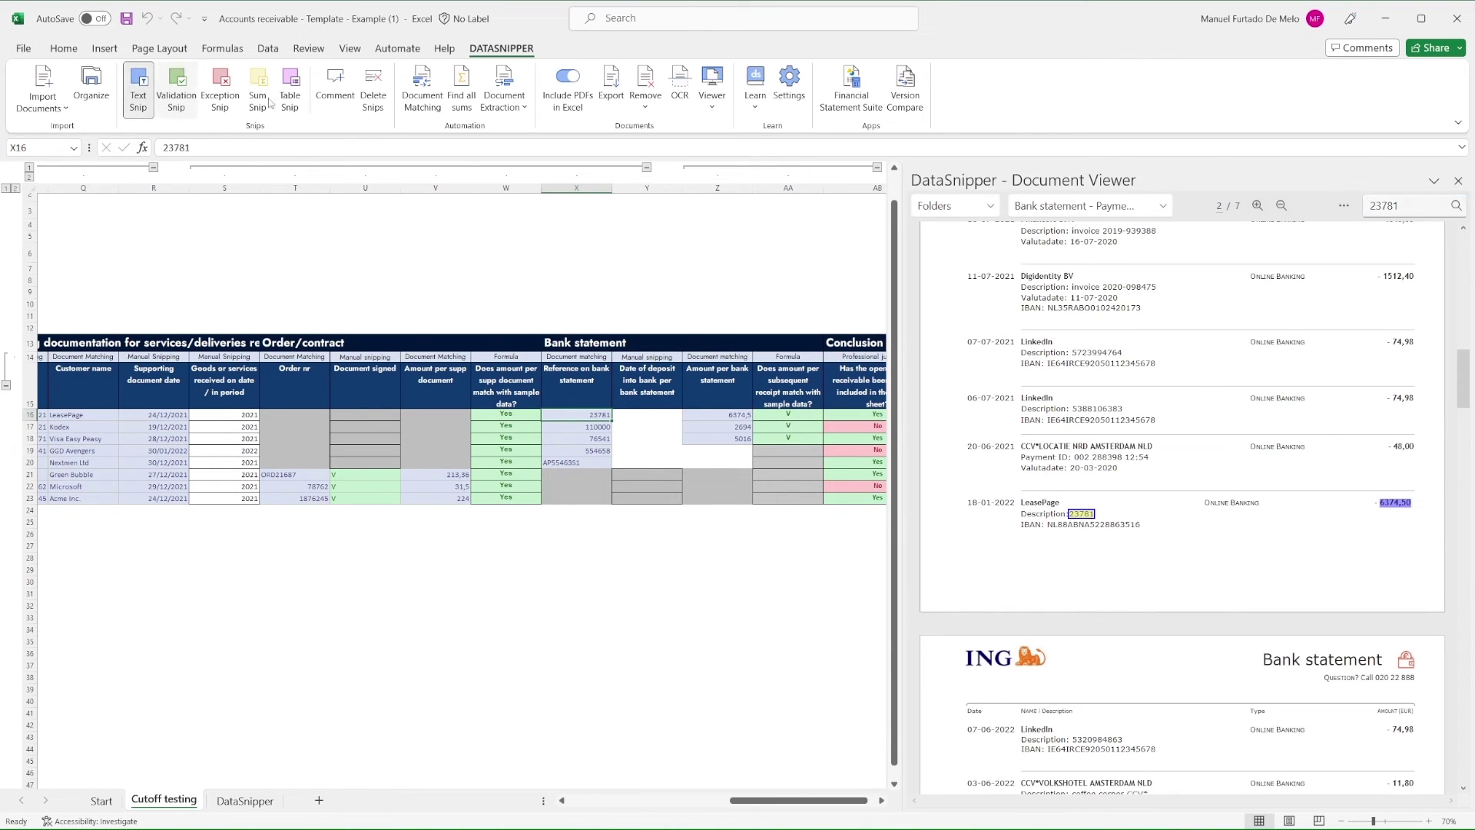
pyautogui.press('Right')
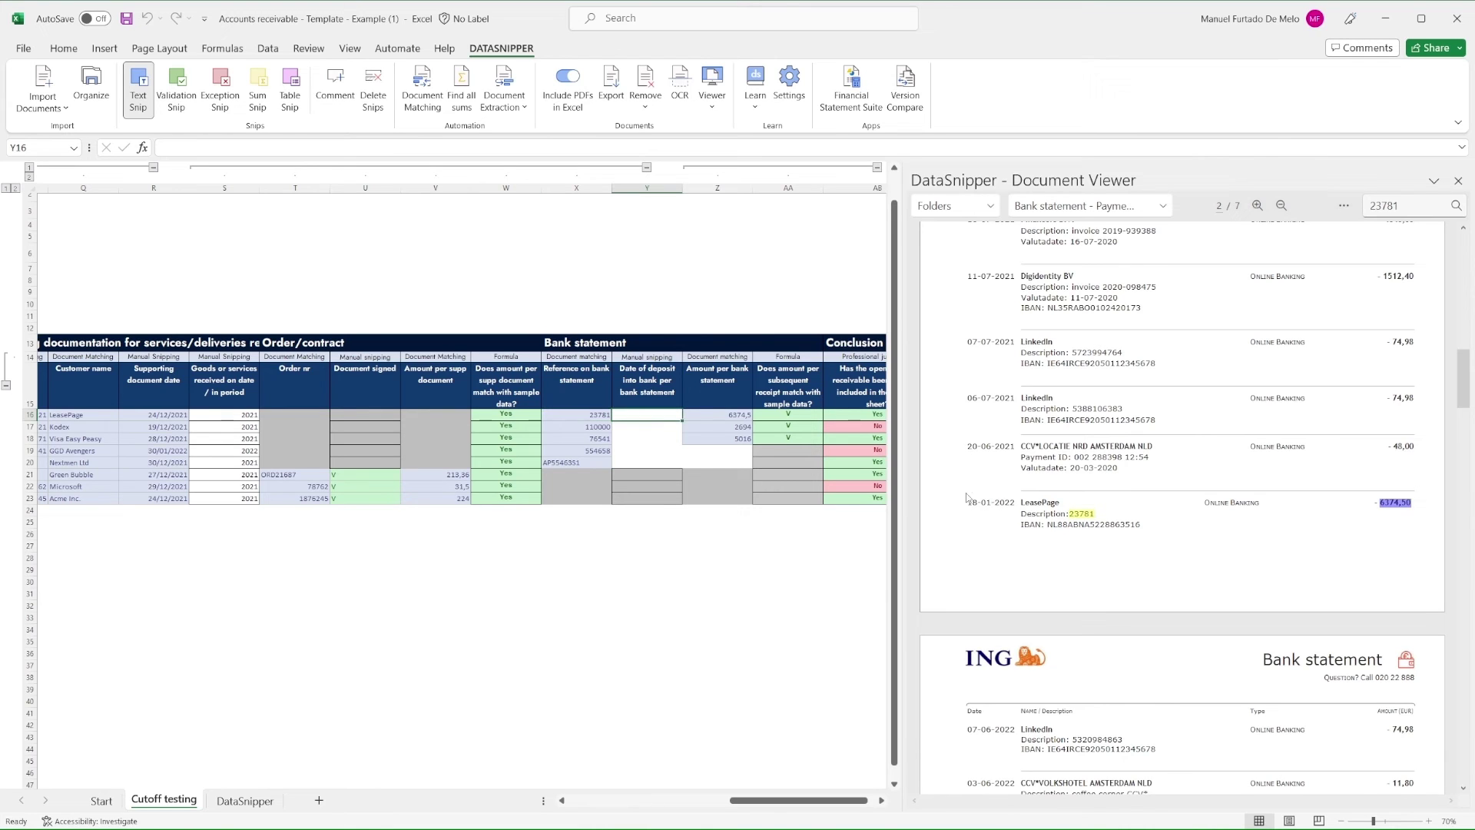
pyautogui.moveTo(965, 492); pyautogui.dragTo(1019, 519)
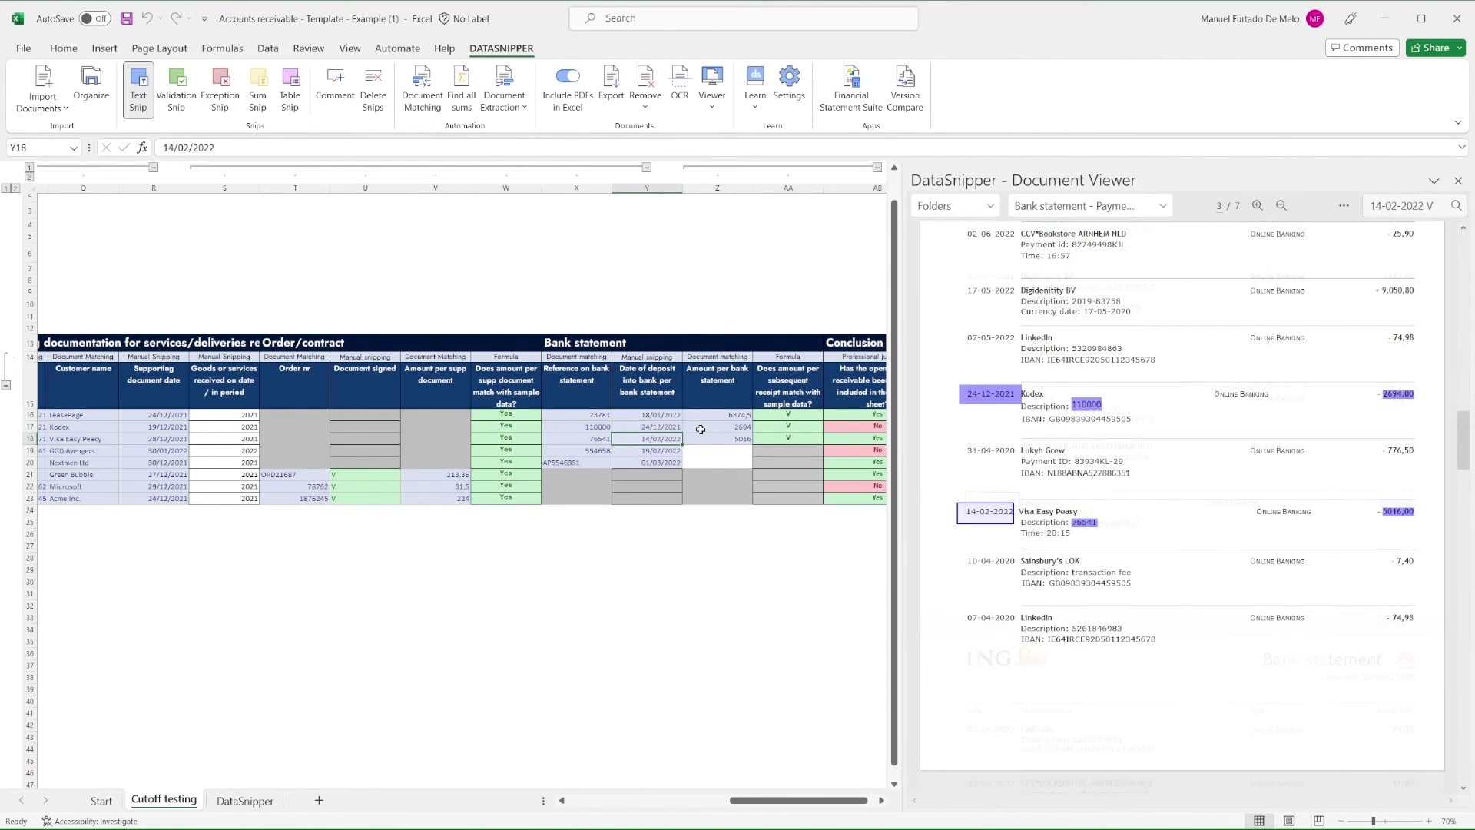
# Step: Review the Conclusion column's answers for the LeasePage and Kodex samples
pyautogui.hscroll(2, 632, 489)
pyautogui.hscroll(1, 632, 489)
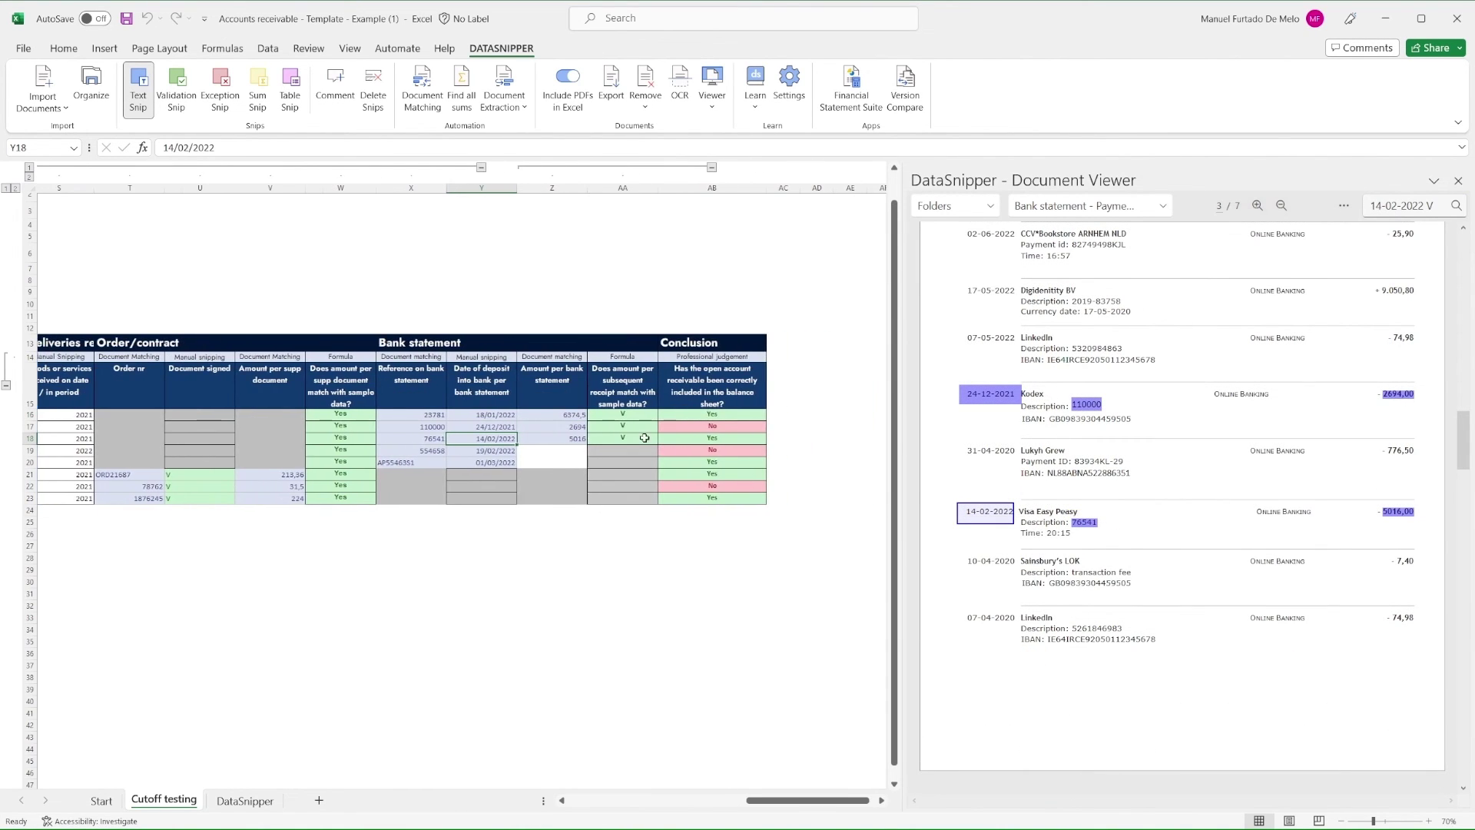
pyautogui.click(730, 415)
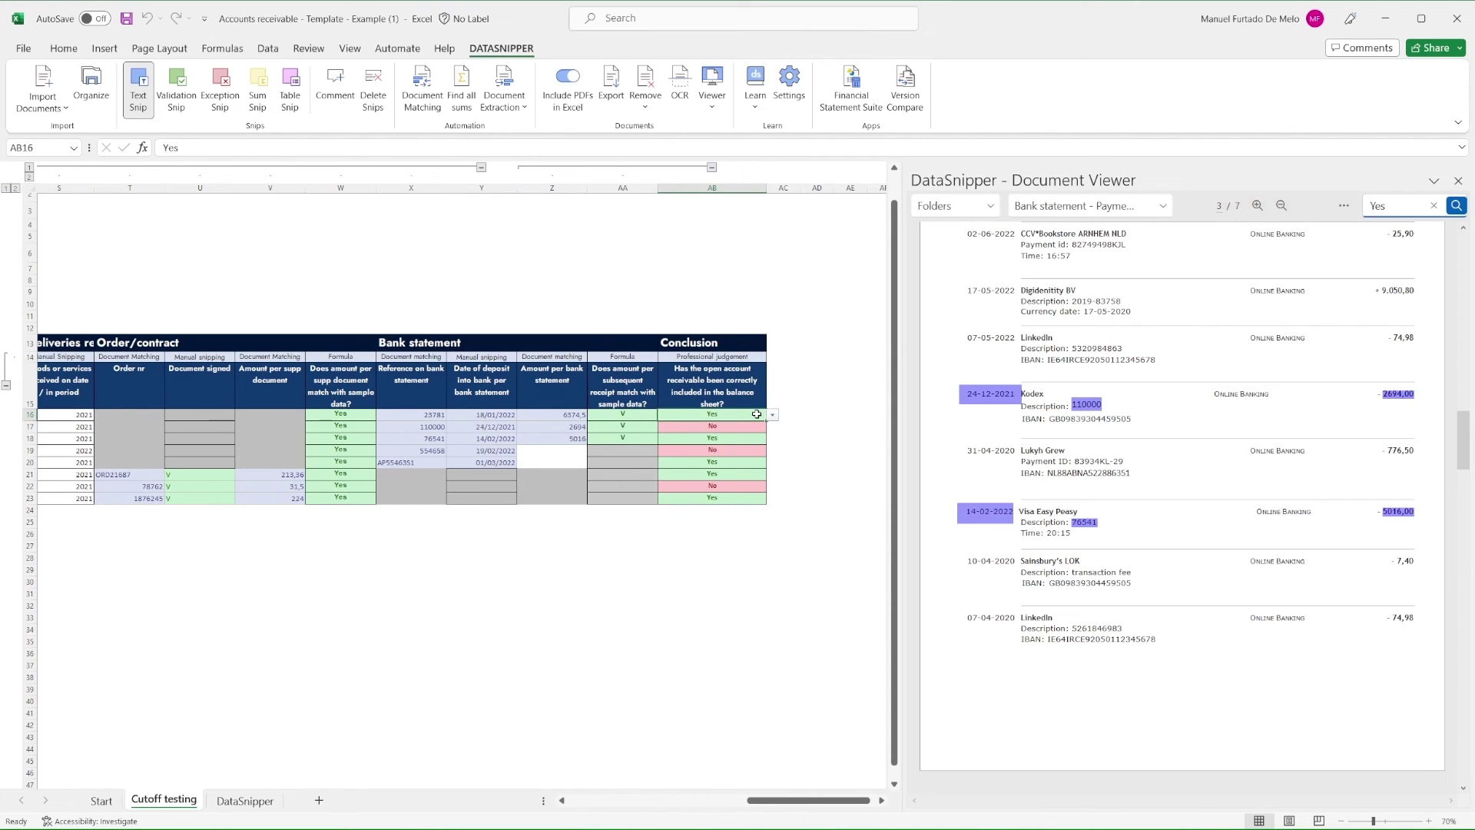
pyautogui.click(753, 425)
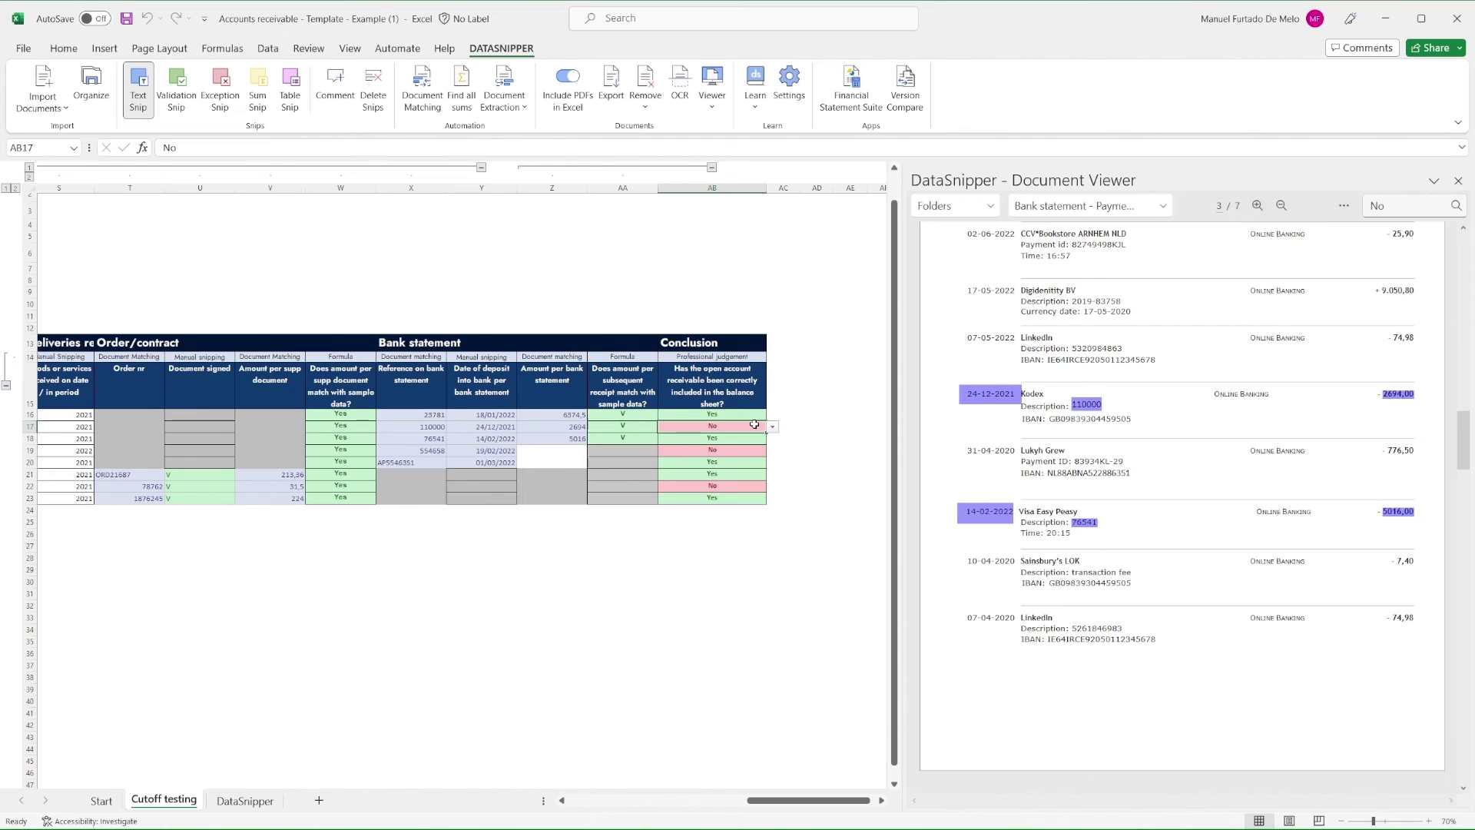
# Step: Check the GGD Avengers deposit date on the bank statement and set that sample's conclusion in AB19 to Yes
pyautogui.press('Left')
pyautogui.press('Left')
pyautogui.press('Left')
pyautogui.press('Down')
pyautogui.press('Down')
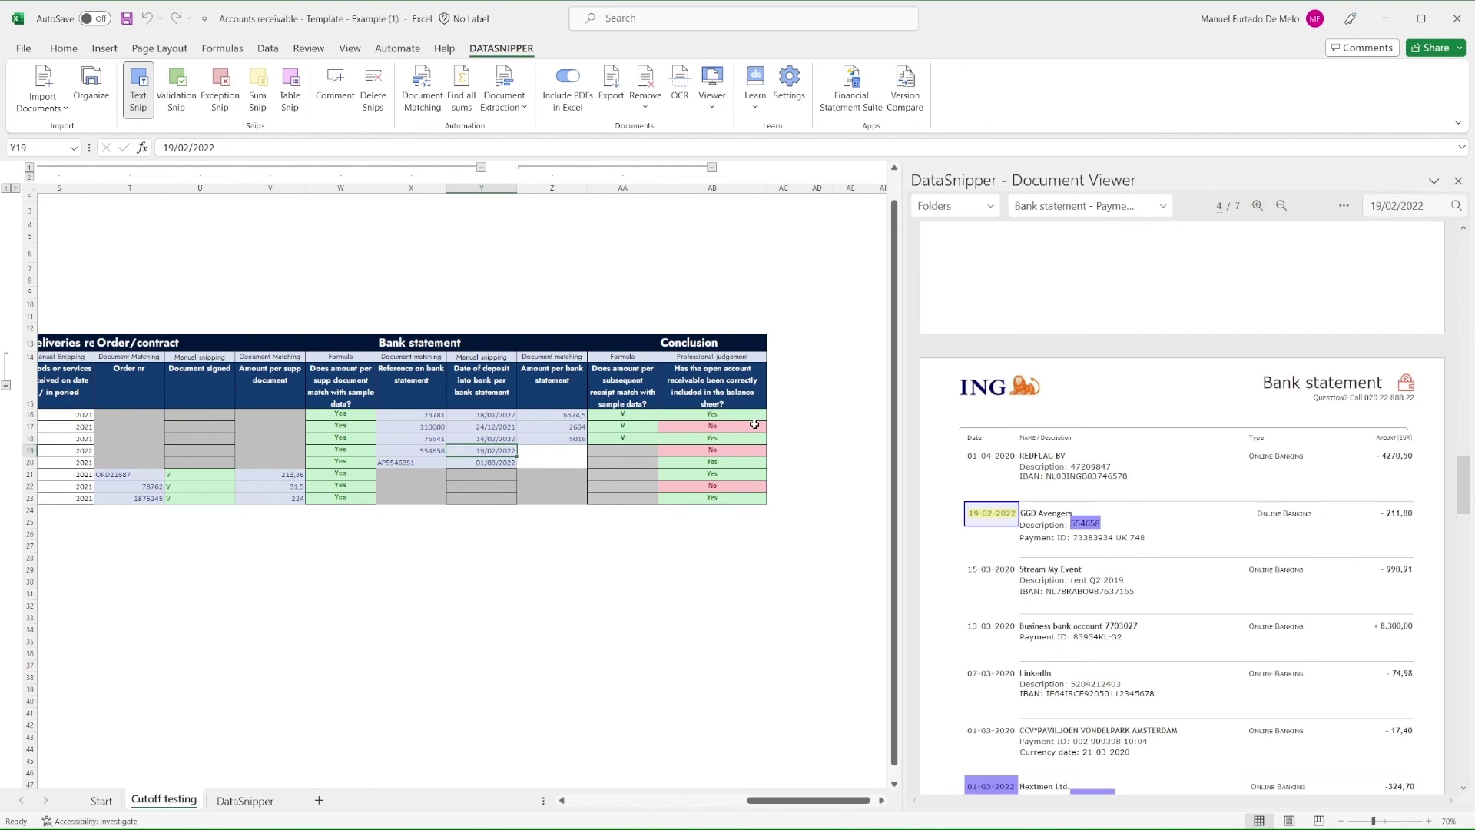
pyautogui.press('Right')
pyautogui.press('Right')
pyautogui.press('Right')
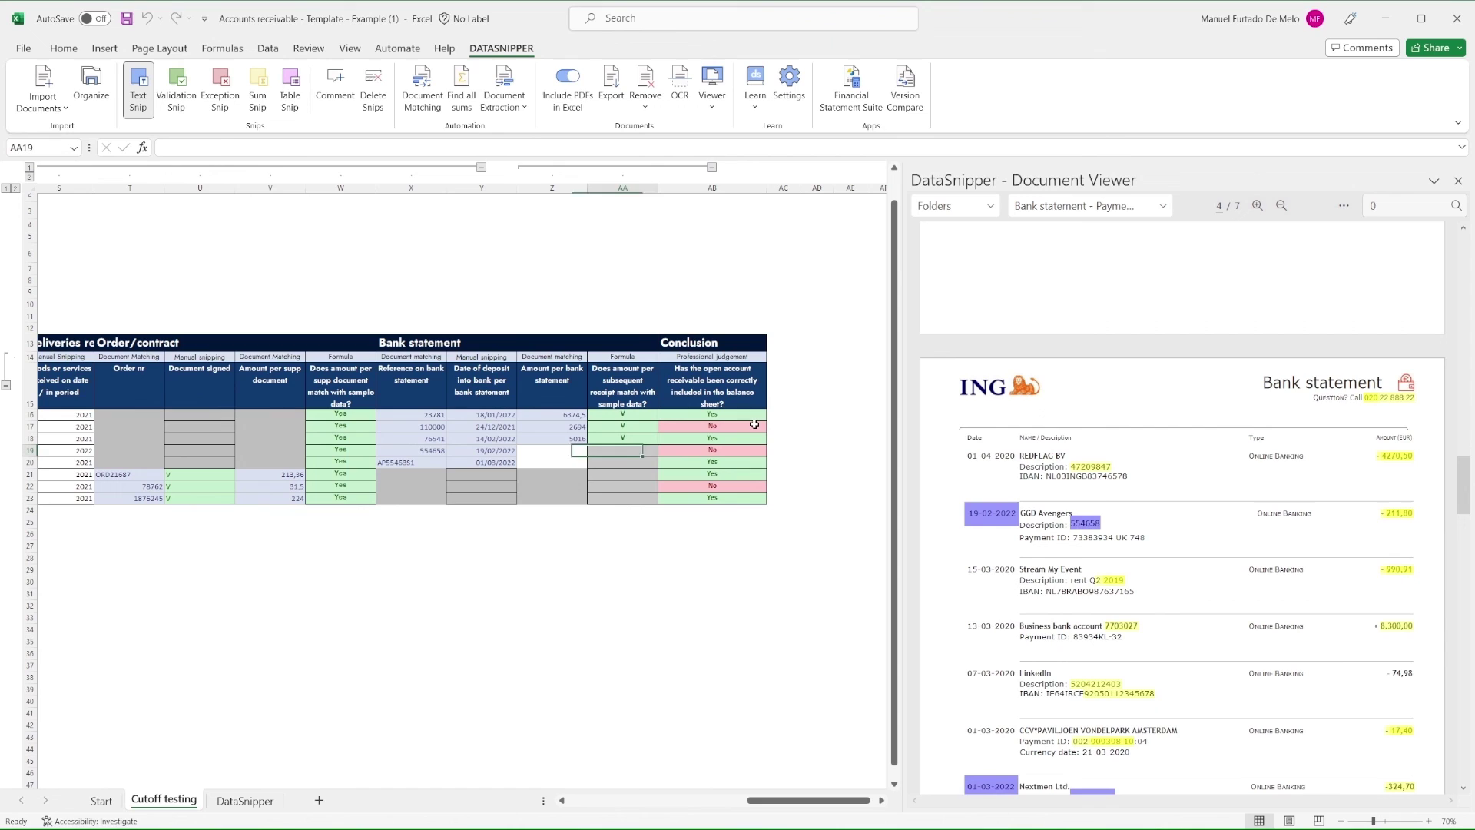
pyautogui.click(772, 451)
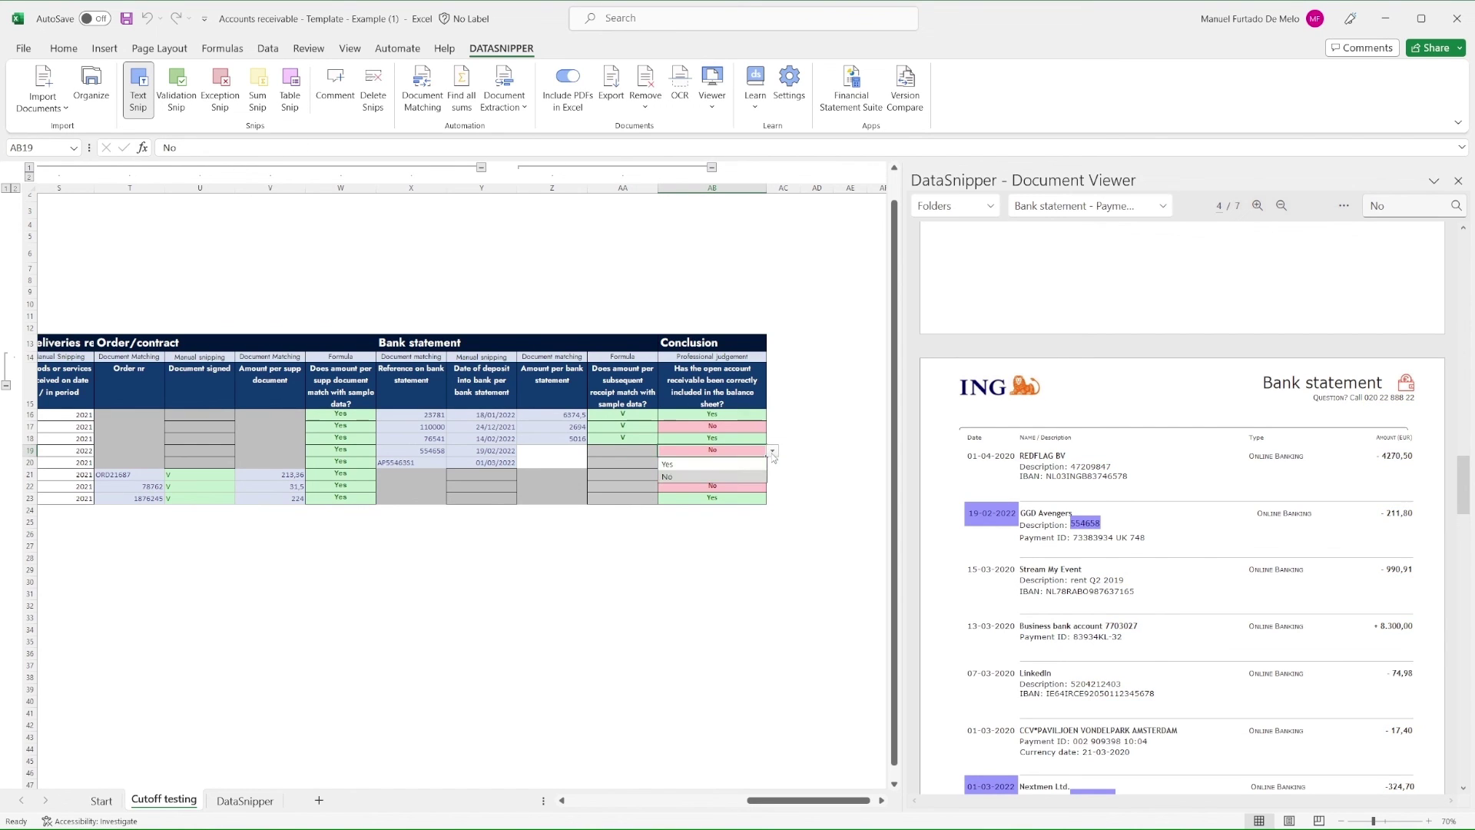
pyautogui.click(744, 462)
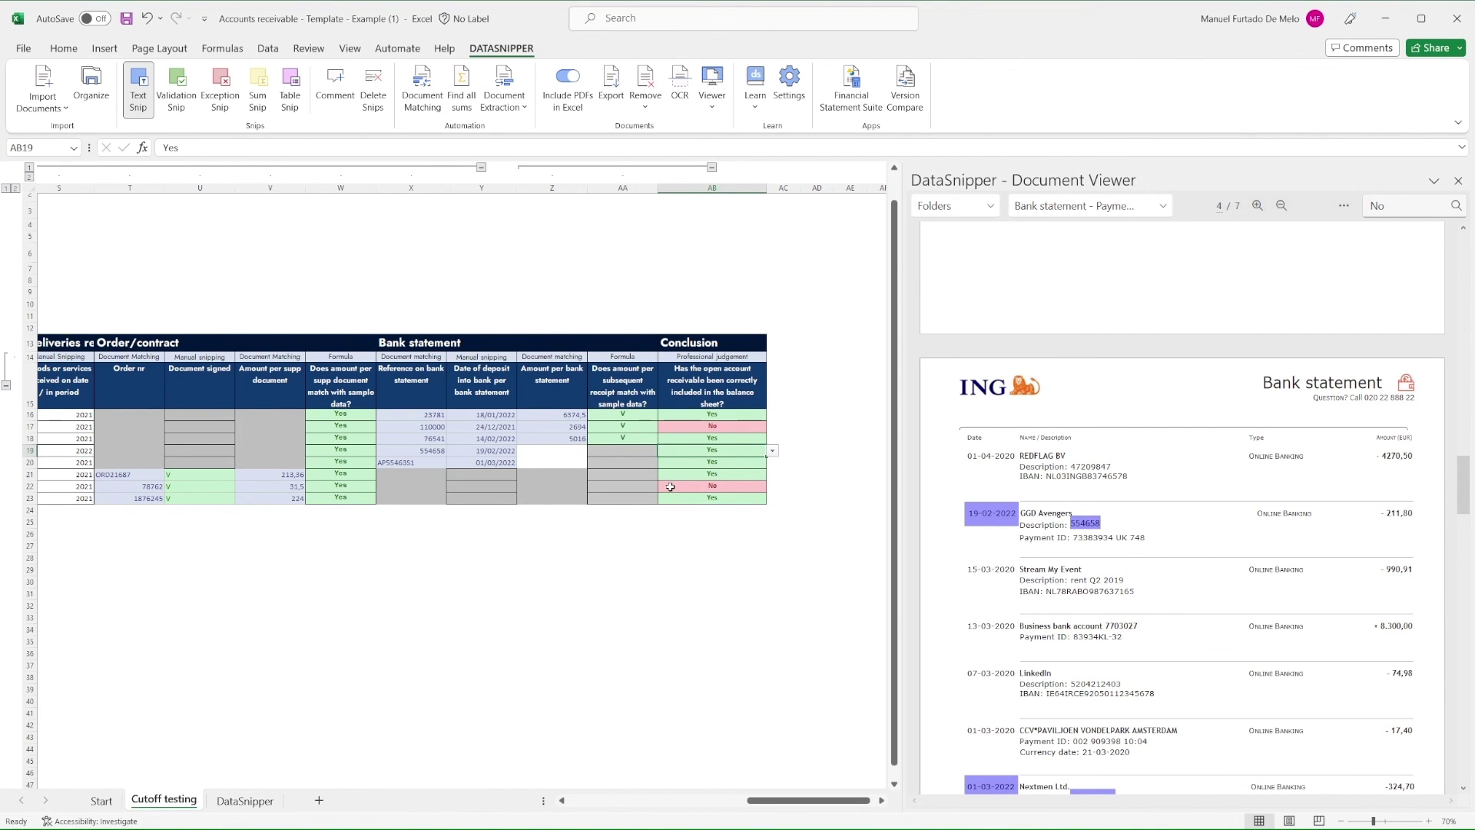